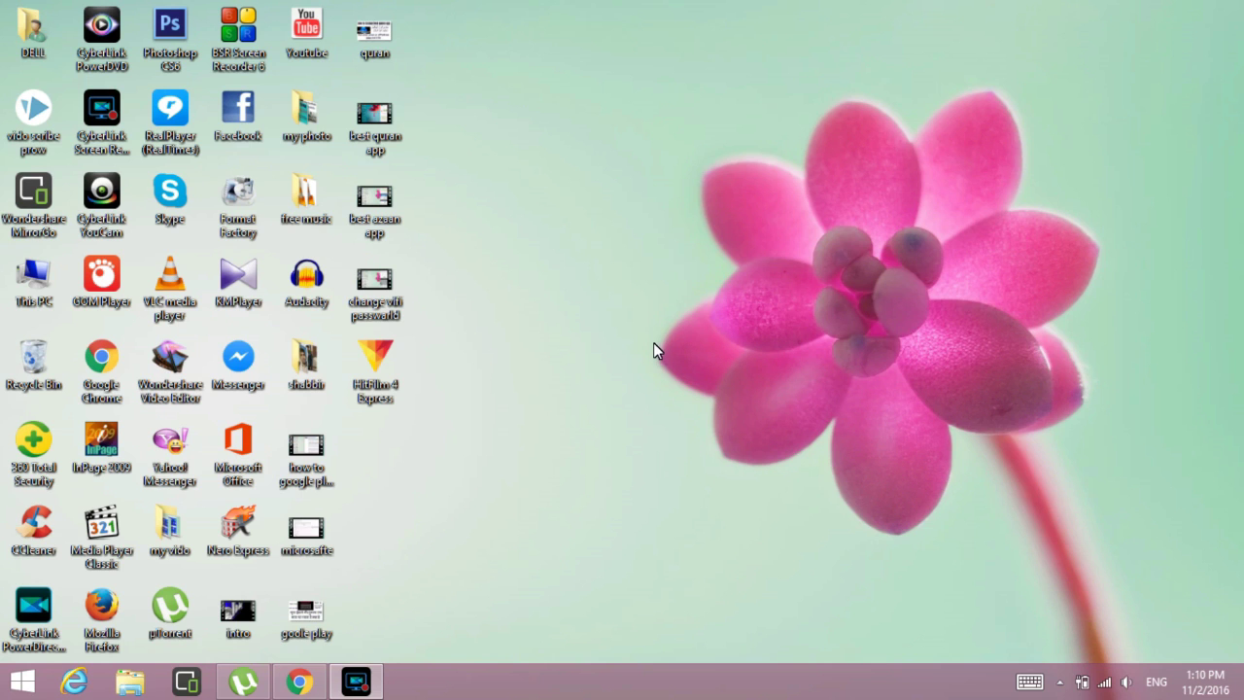
# Step: Launch Google Chrome and load yahoo.com
pyautogui.doubleClick(97, 360)
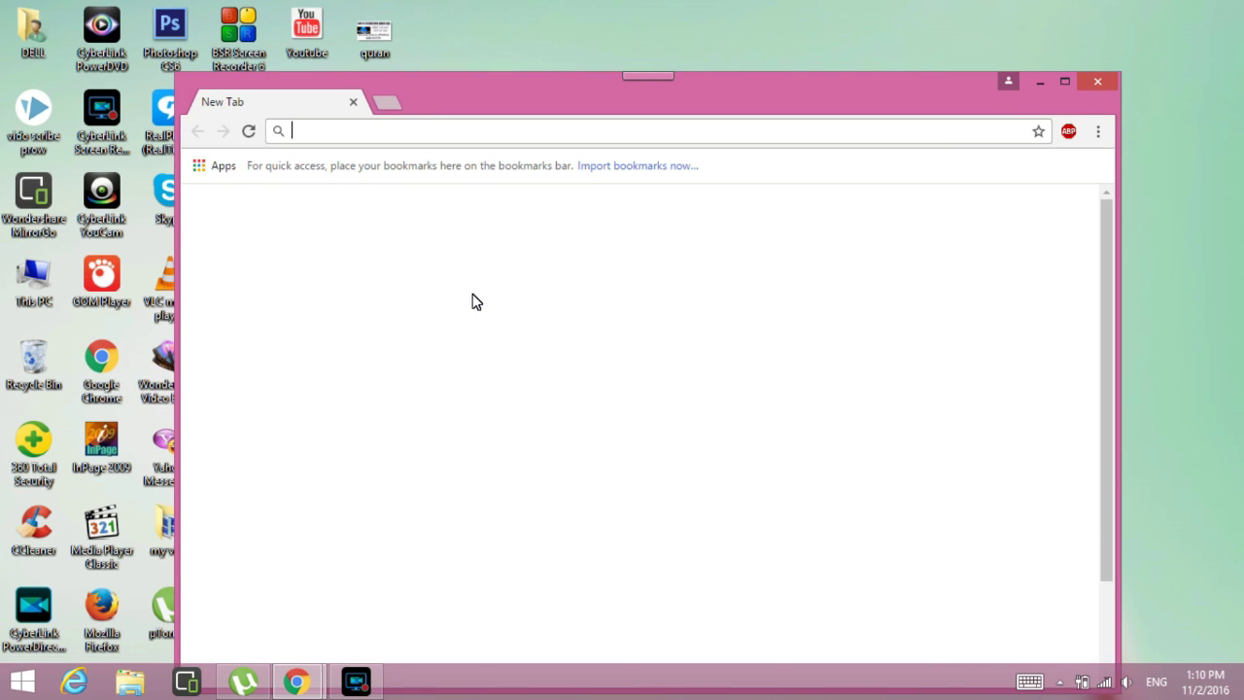
pyautogui.click(494, 459)
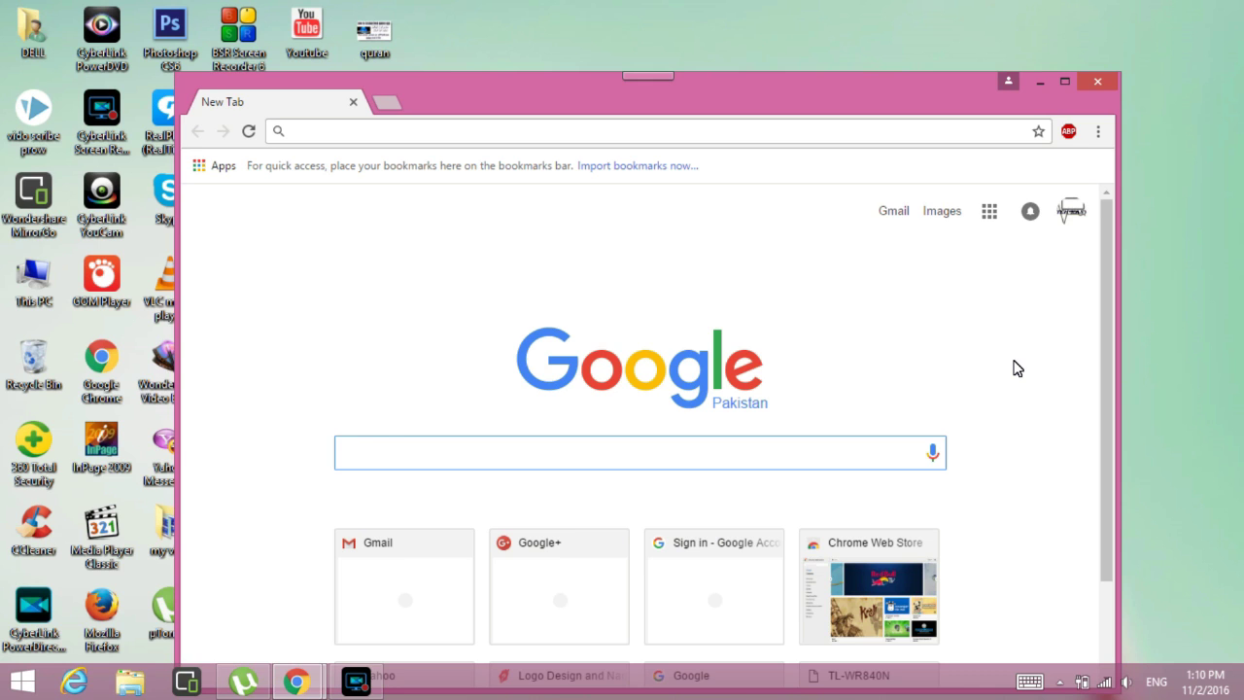
pyautogui.write('ya')
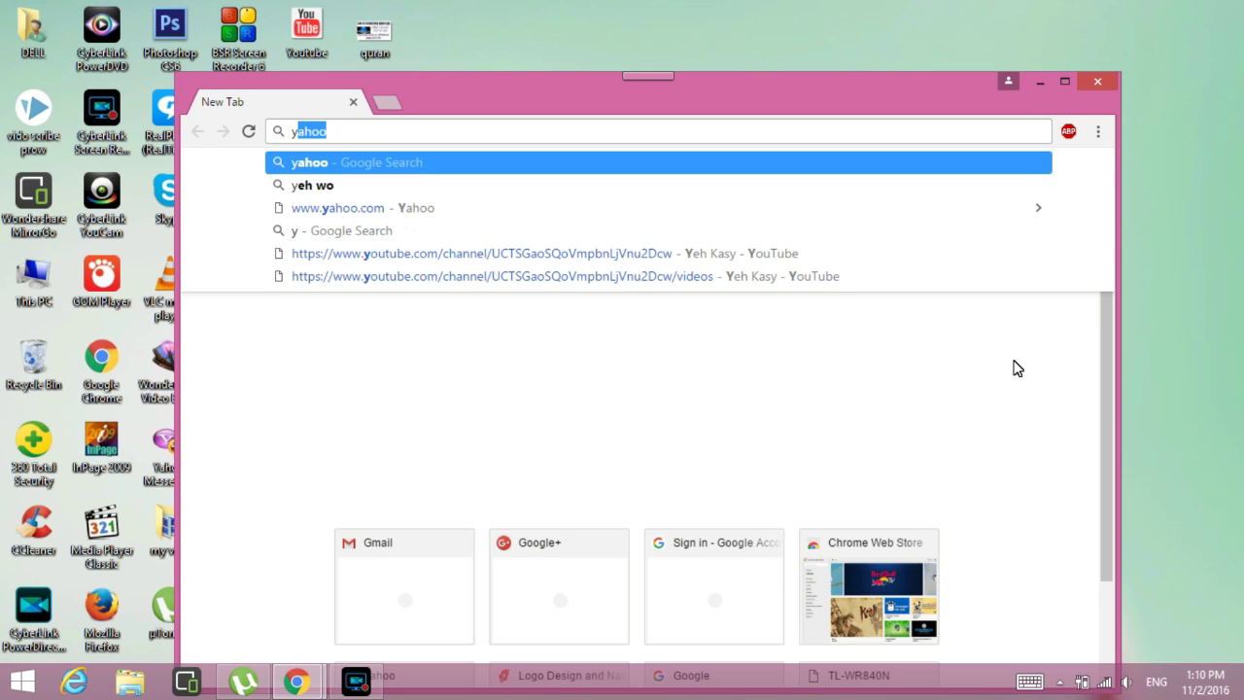
pyautogui.write('hoo')
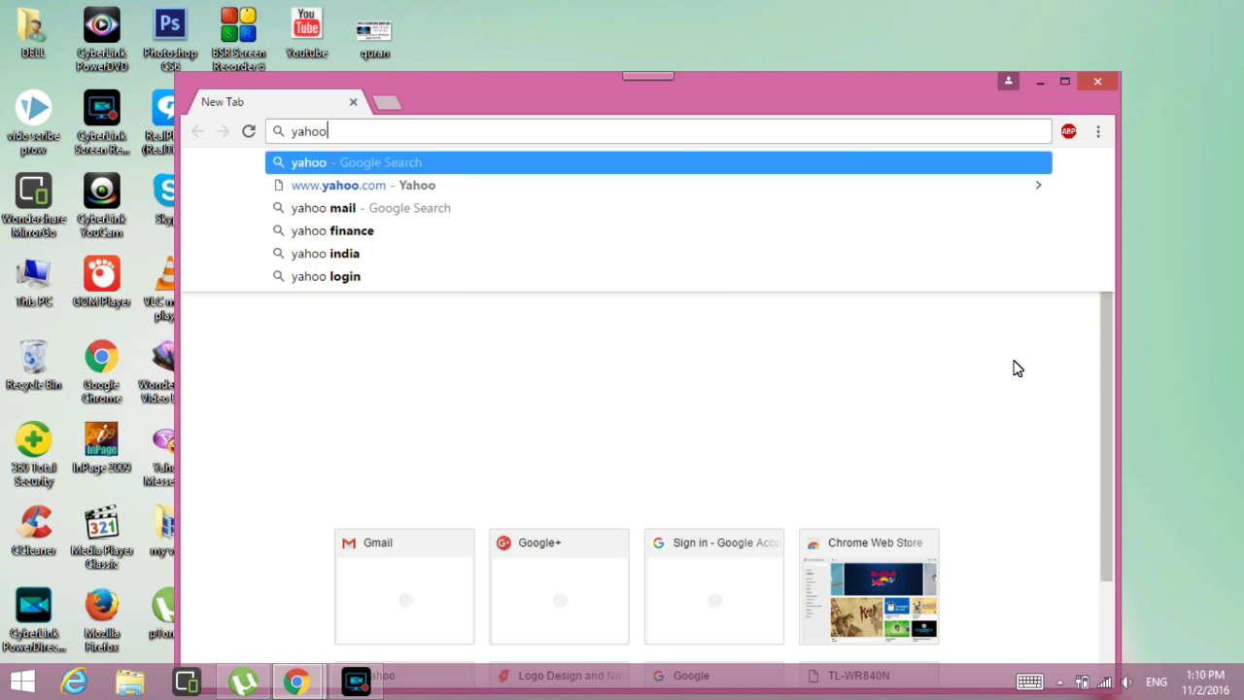
pyautogui.write('.com')
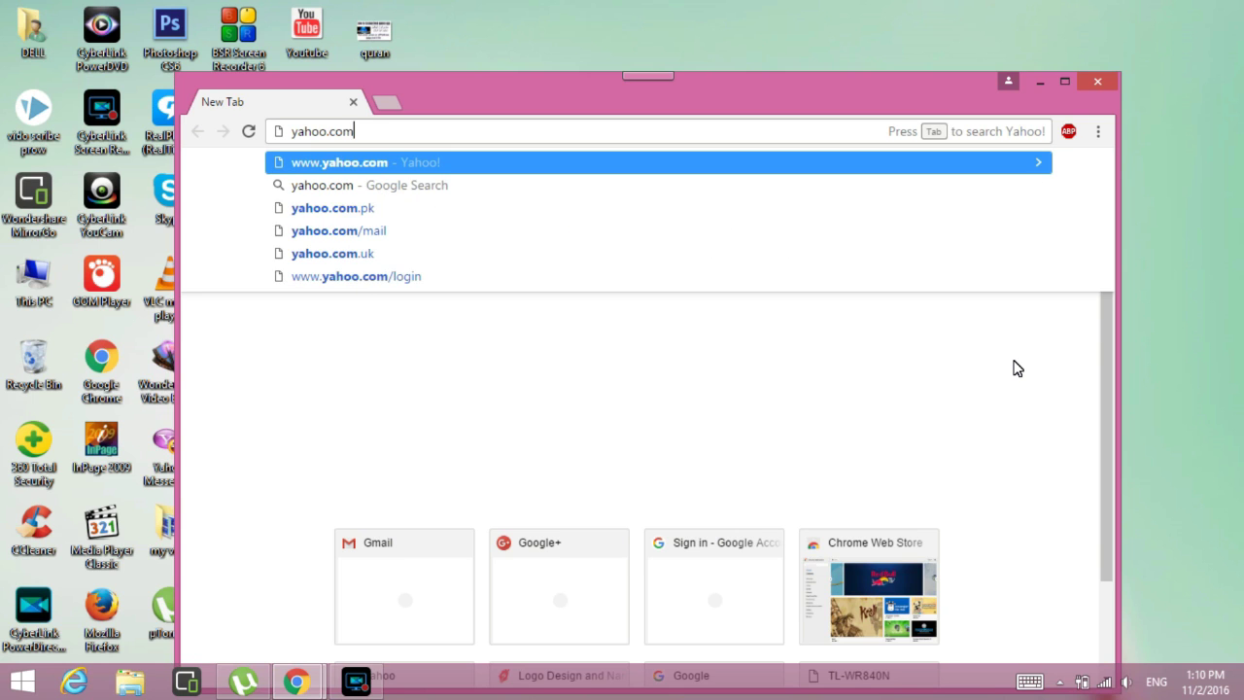
pyautogui.press('Return')
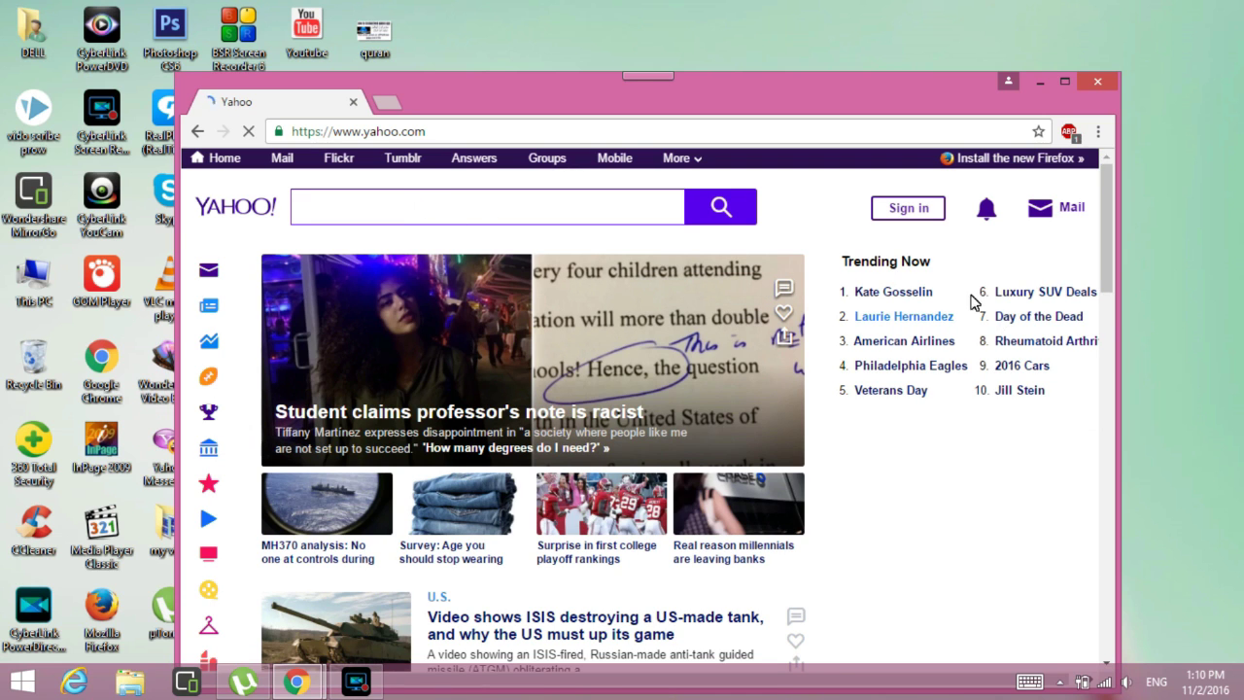
# Step: Go through the Yahoo sign-in page to the Sign up form
pyautogui.click(910, 209)
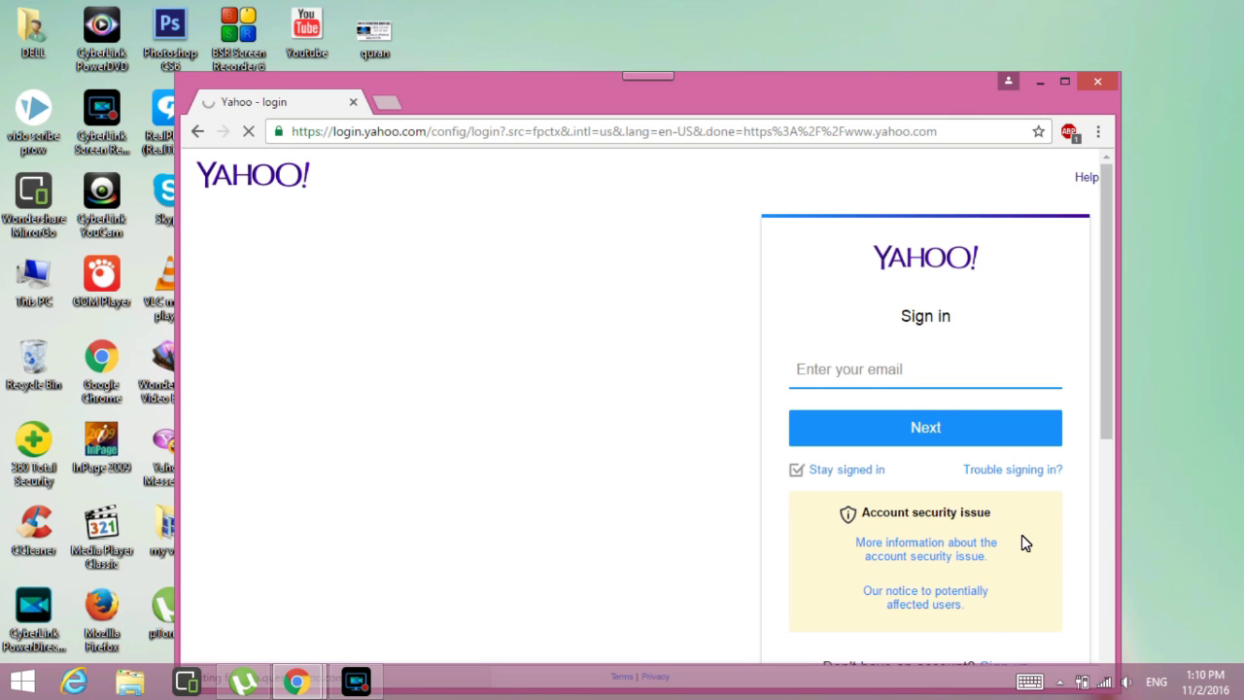
pyautogui.scroll(-2, 1022, 542)
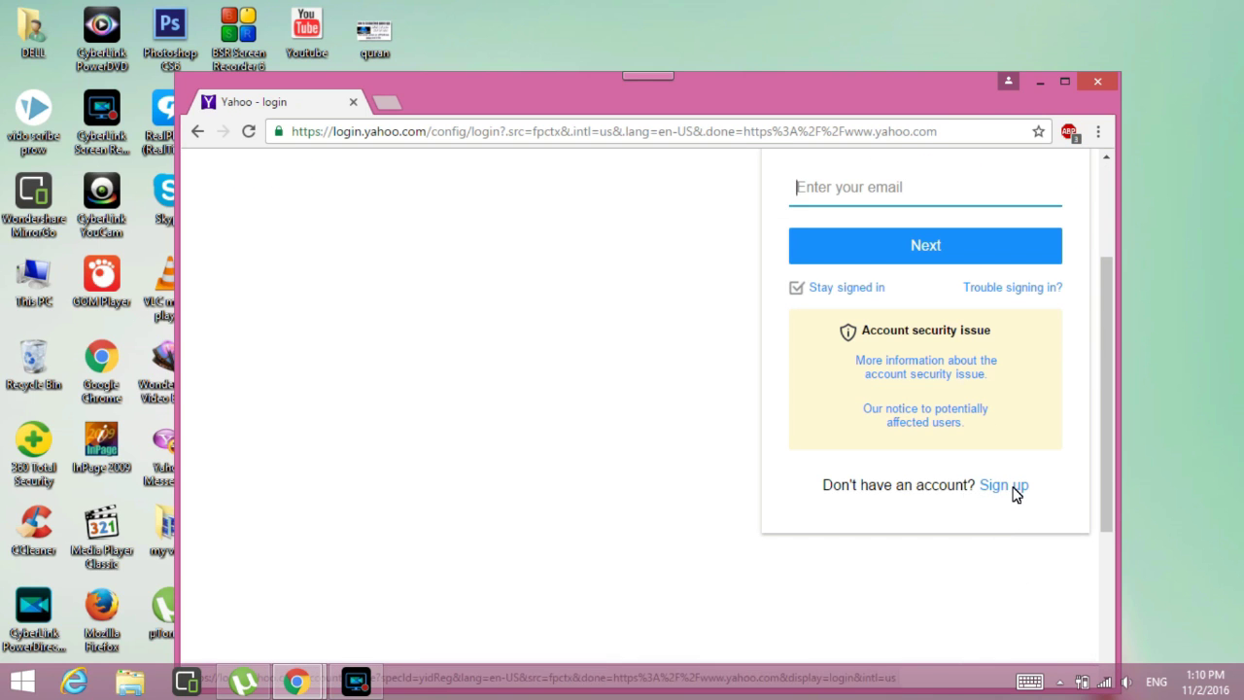
pyautogui.click(1016, 490)
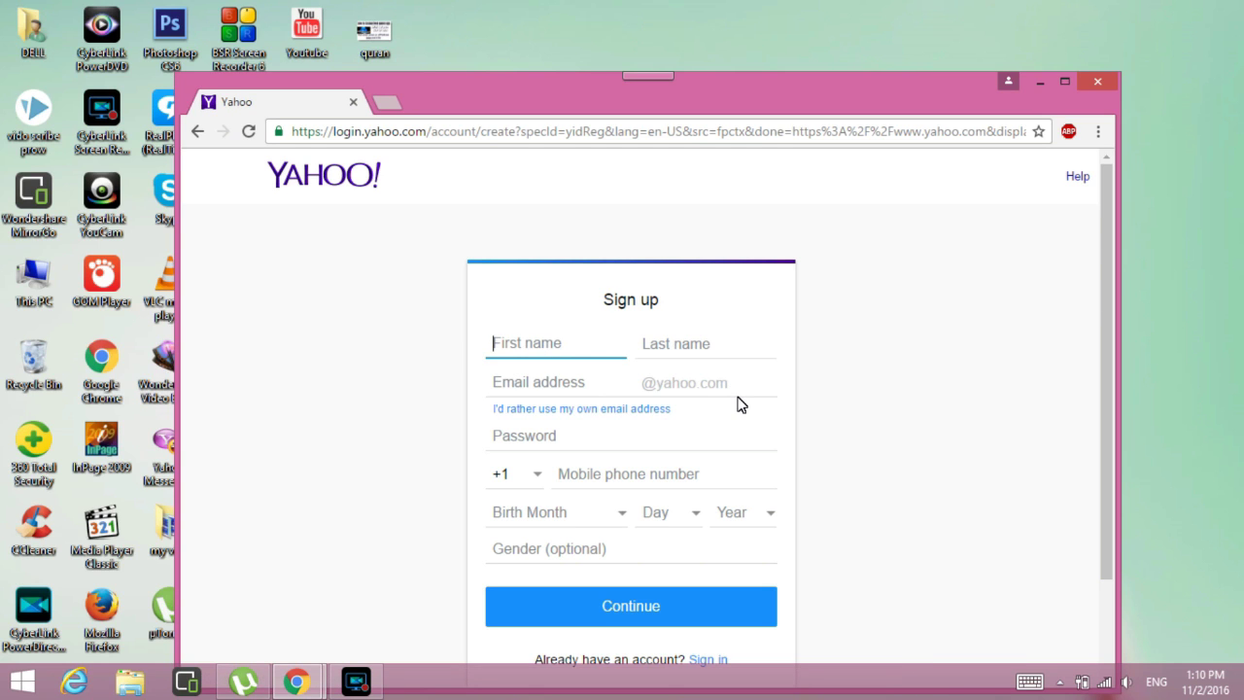
# Step: Enter the first and last names and a space-free new Yahoo email username
pyautogui.write('yeha')
pyautogui.press('BackSpace')
pyautogui.press('Tab')
pyautogui.write('kasy')
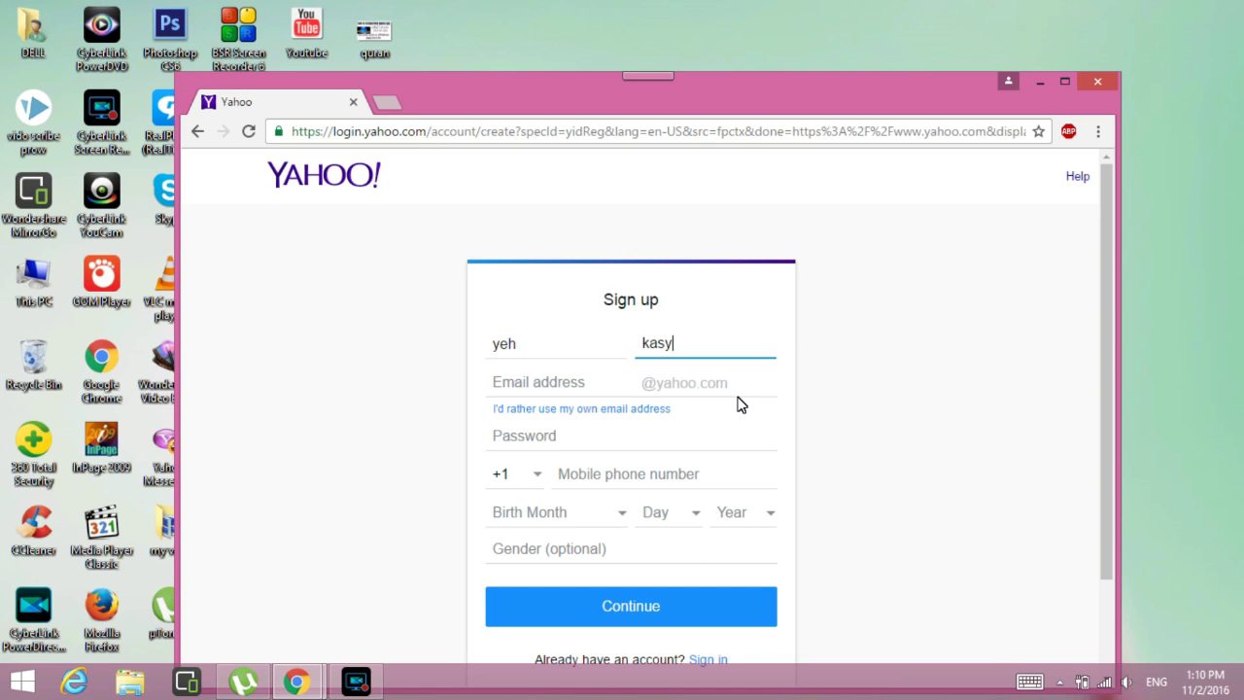
pyautogui.press('Tab')
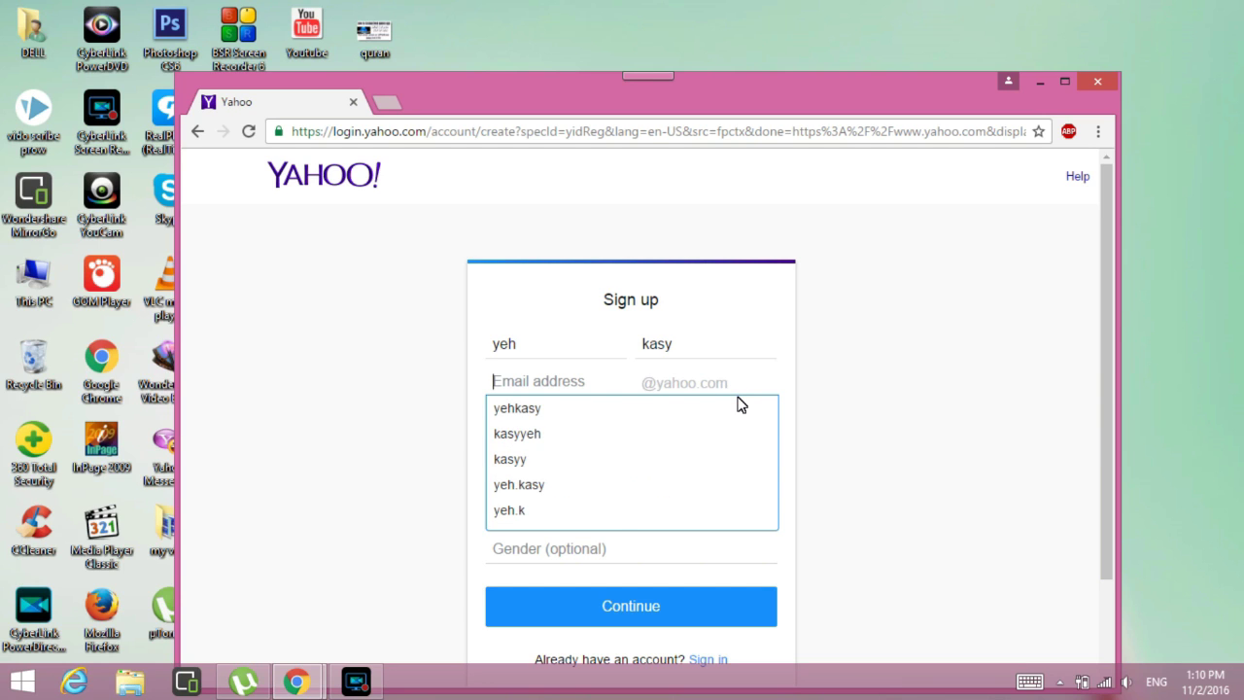
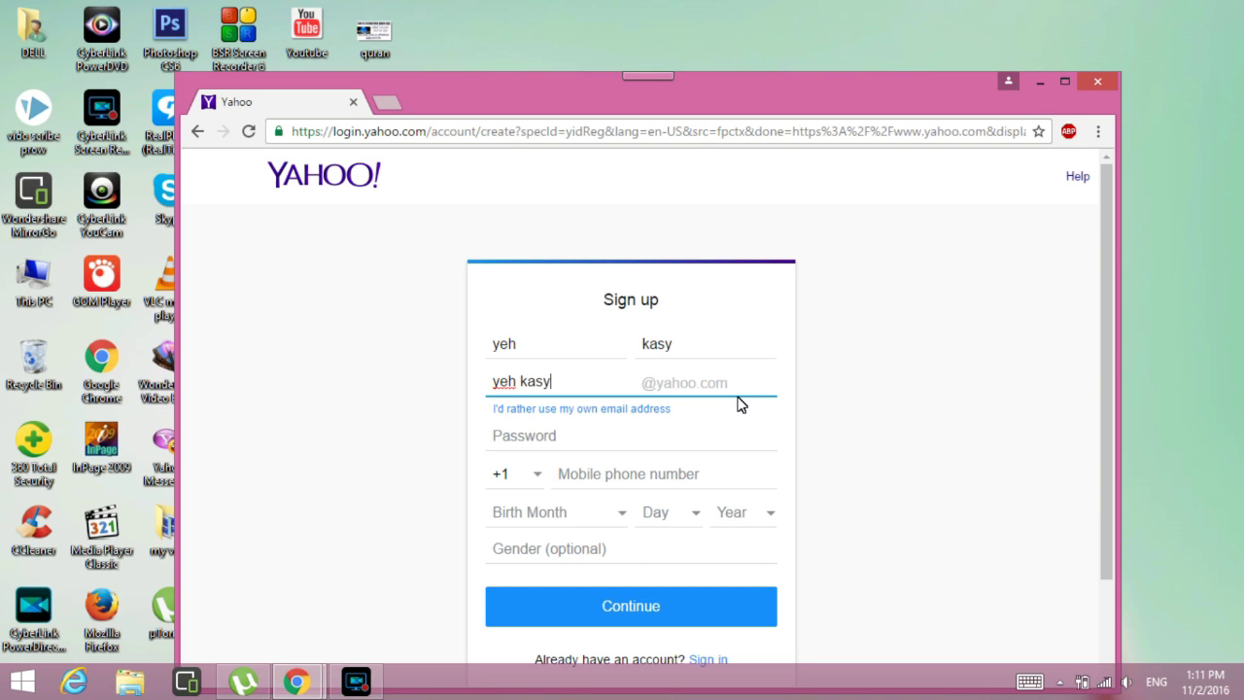
pyautogui.doubleClick(517, 382)
pyautogui.press('BackSpace')
# Step: Try the sign-up-with-existing-email option, then return to the new Yahoo email form
pyautogui.click(548, 408)
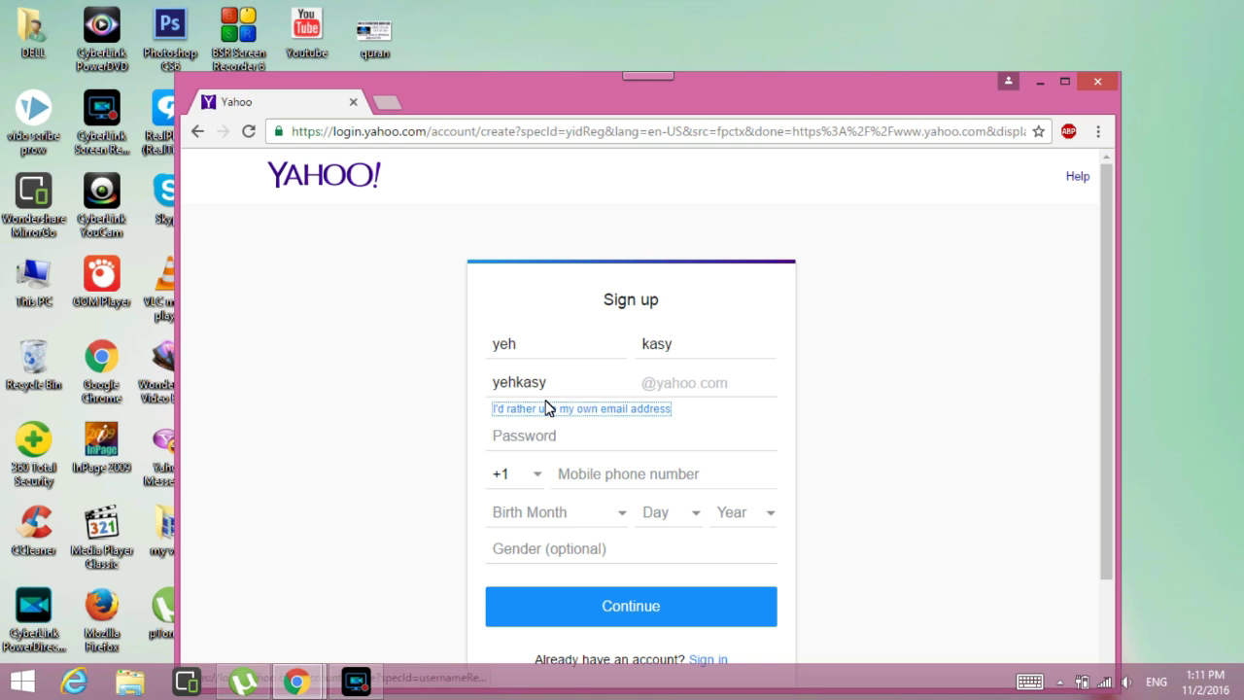
pyautogui.click(562, 415)
pyautogui.click(564, 444)
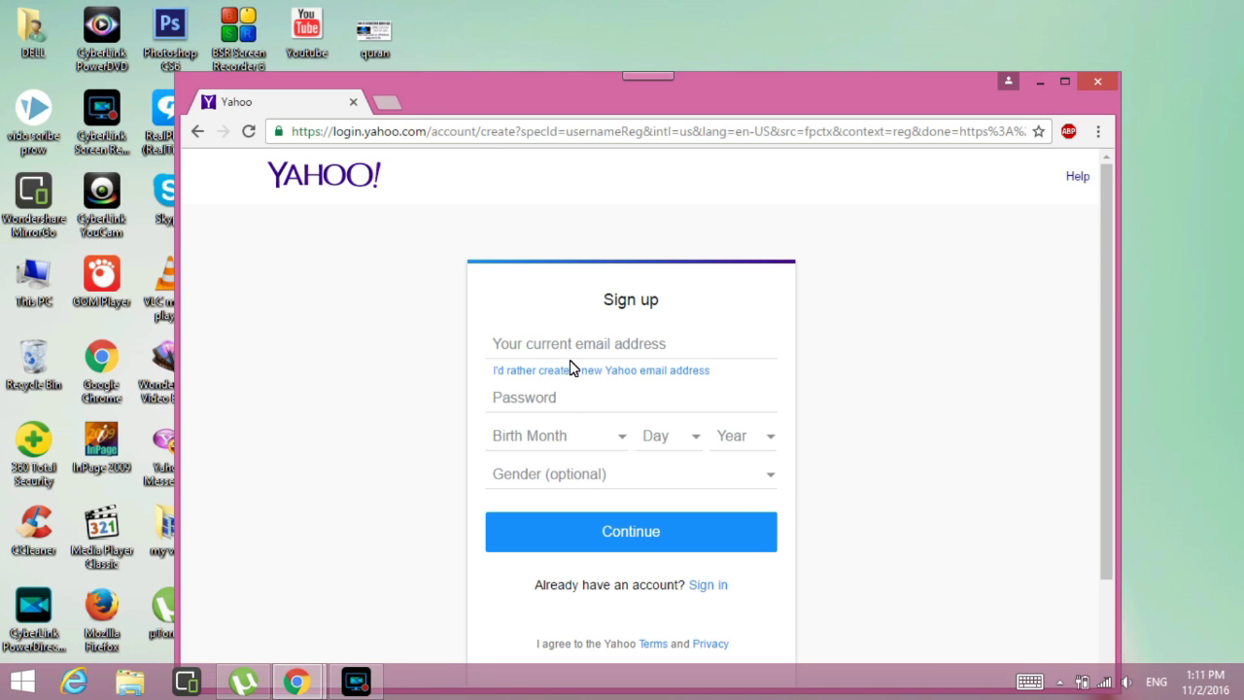
pyautogui.click(571, 343)
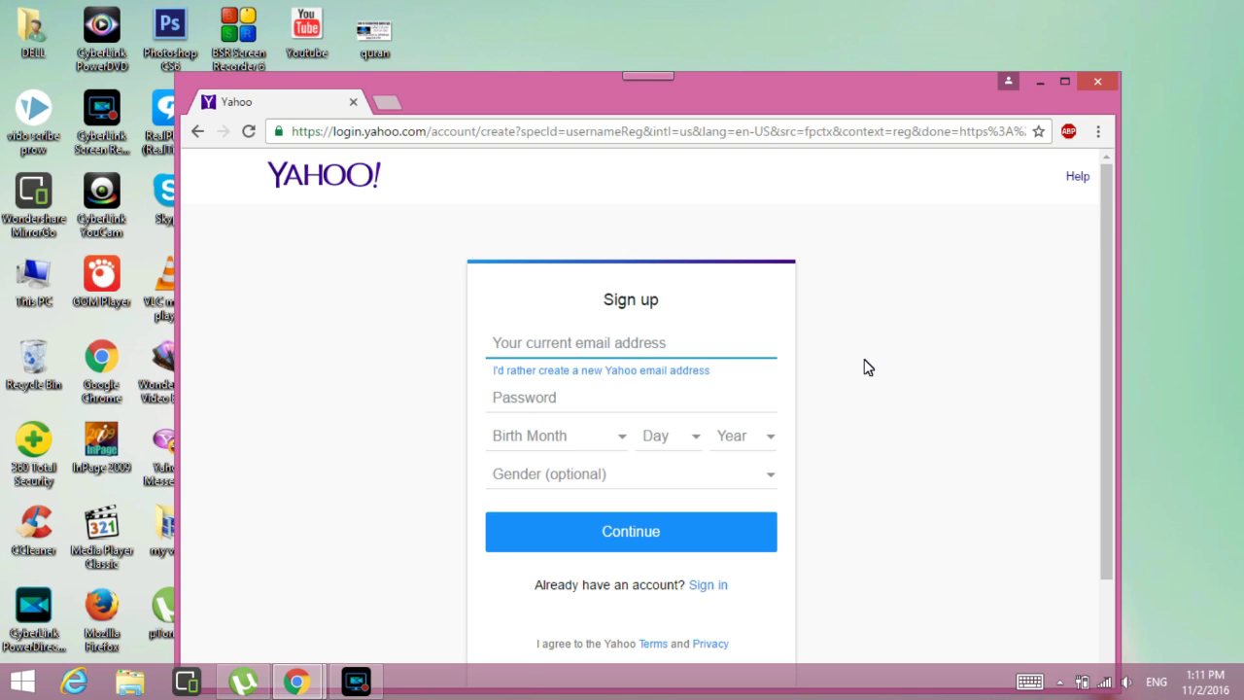
pyautogui.click(197, 133)
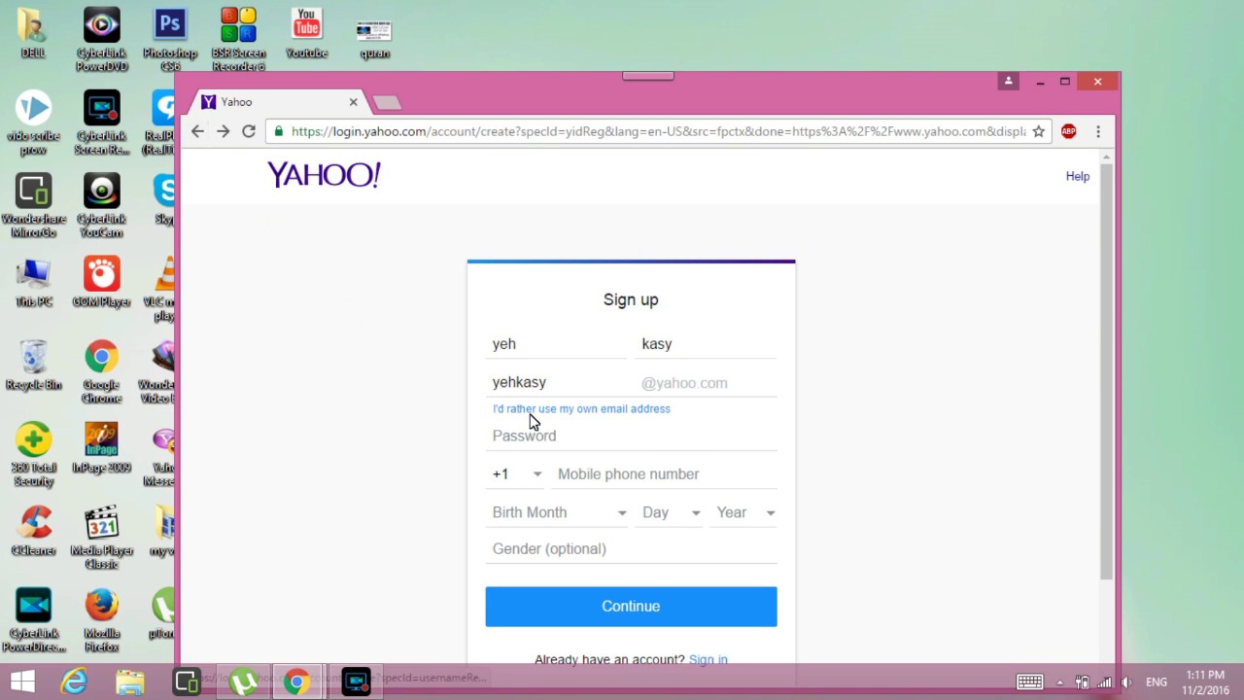
# Step: Enter the account password and the mobile number with Pakistan (+92) country code
pyautogui.click(581, 448)
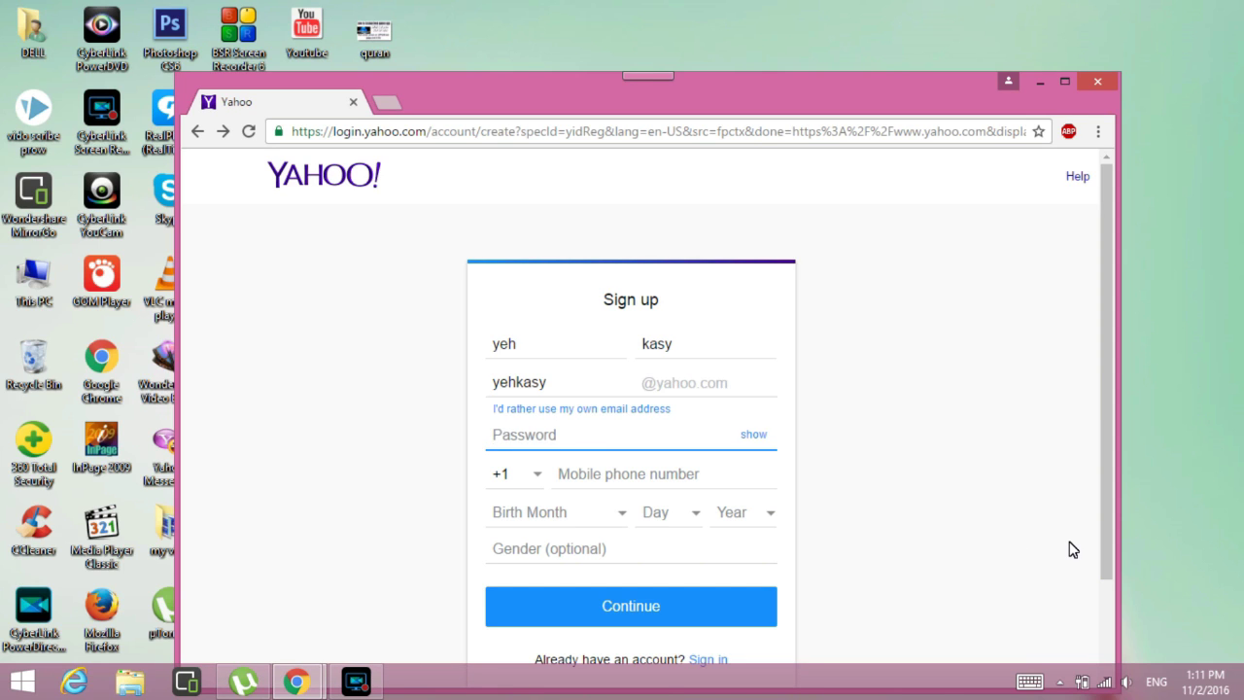
pyautogui.click(544, 482)
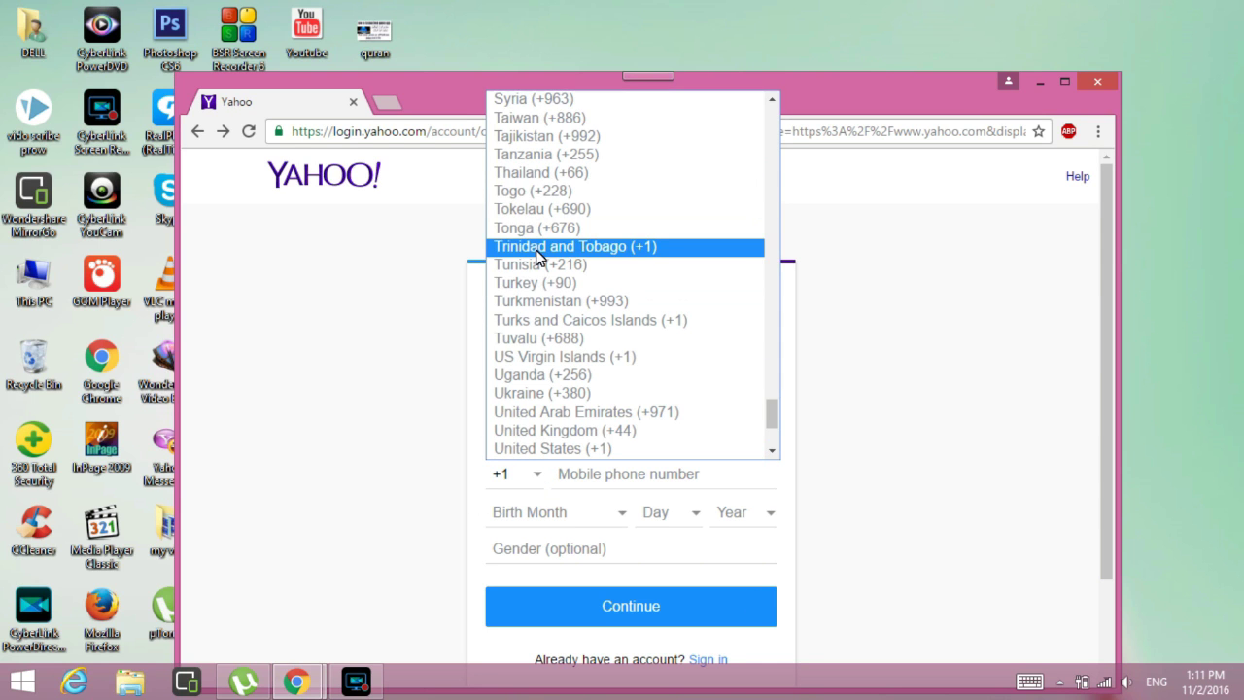
pyautogui.scroll(9, 539, 256)
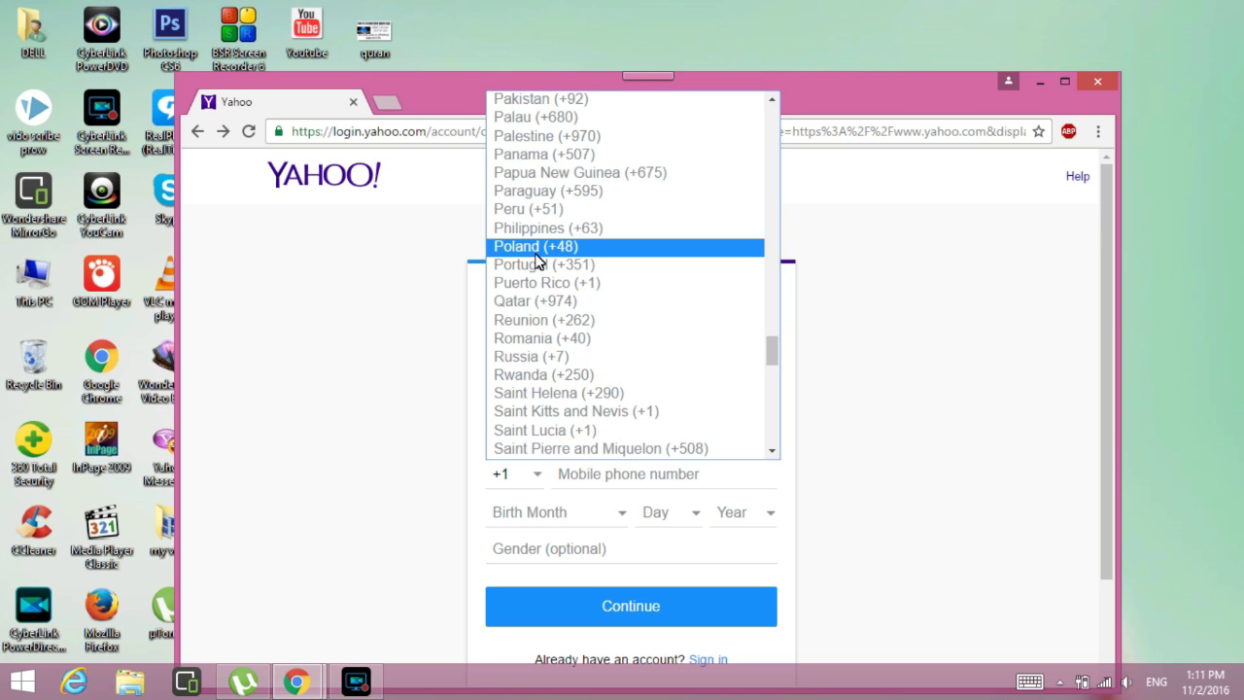
pyautogui.click(538, 98)
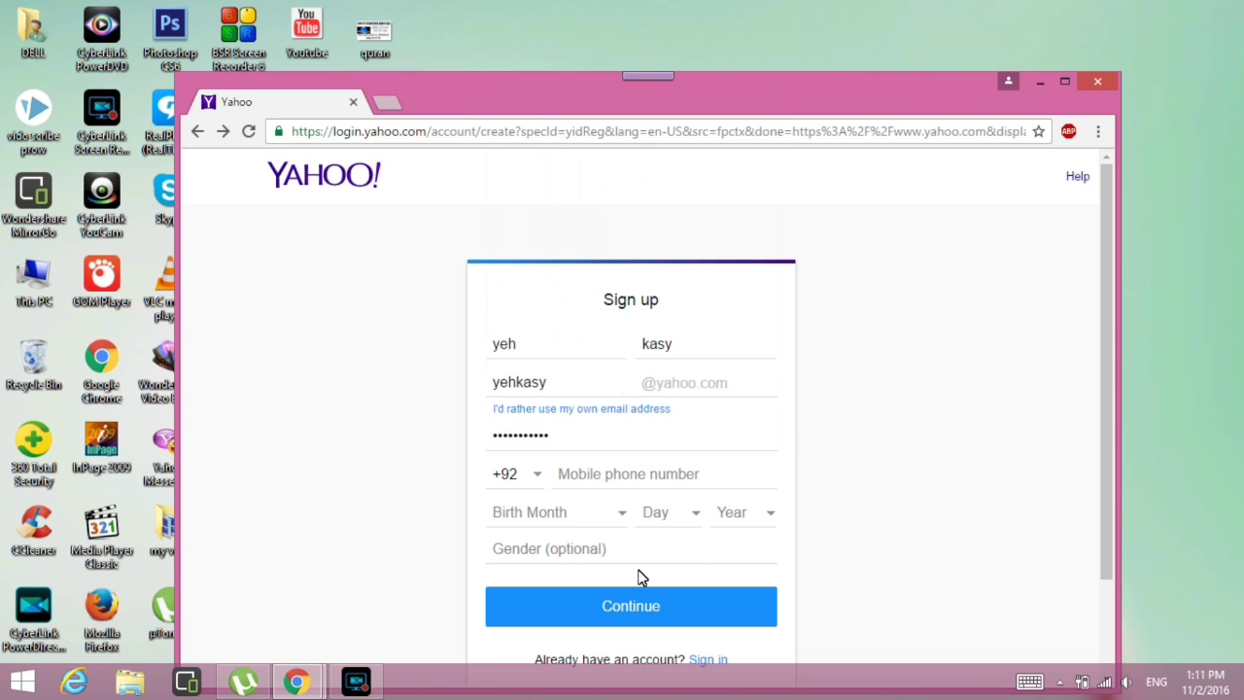
pyautogui.click(587, 481)
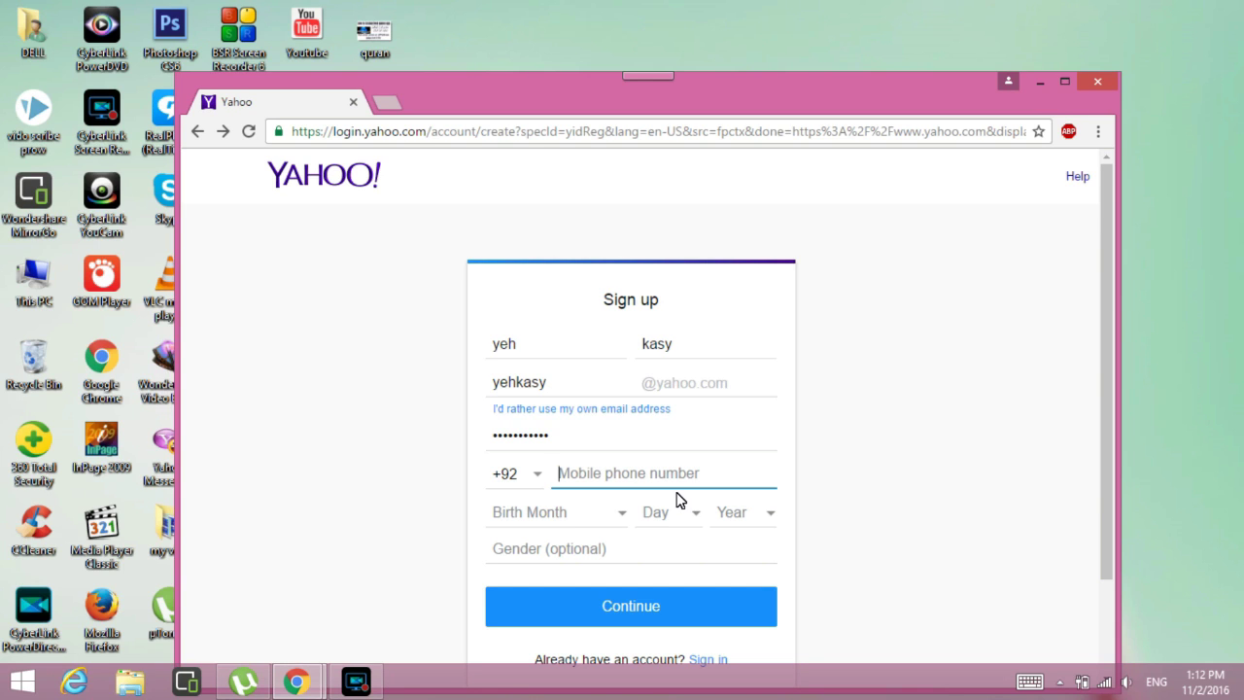
pyautogui.write('0')
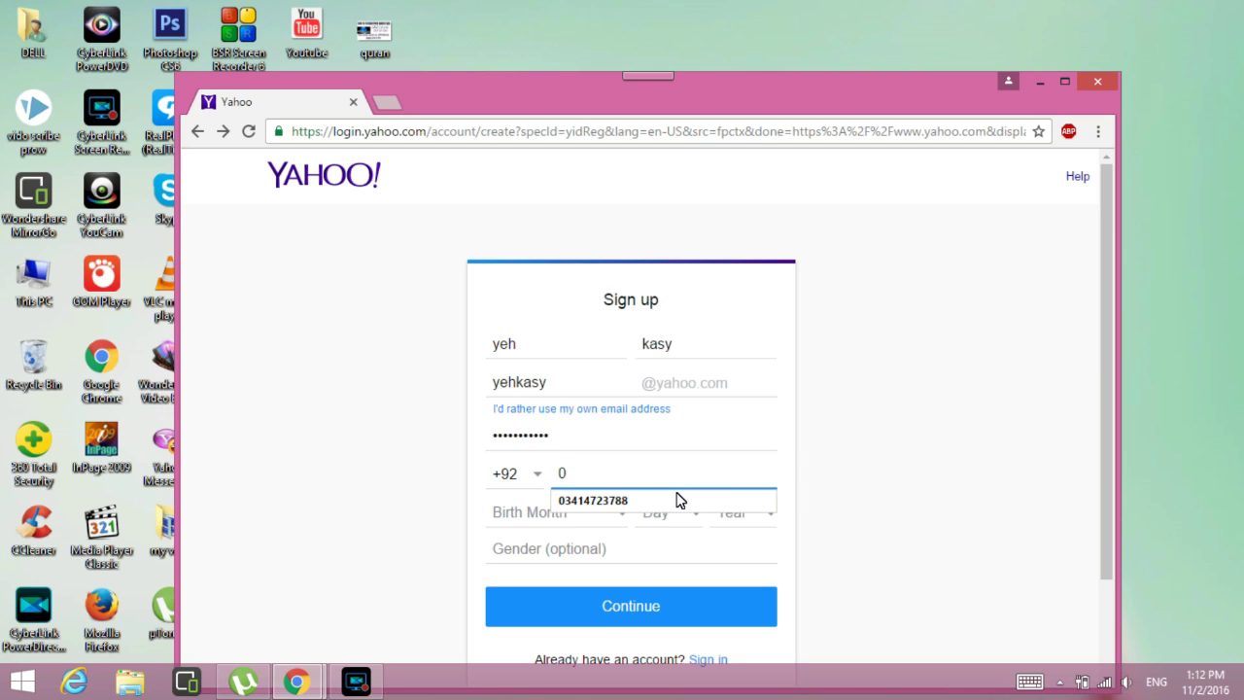
pyautogui.click(602, 502)
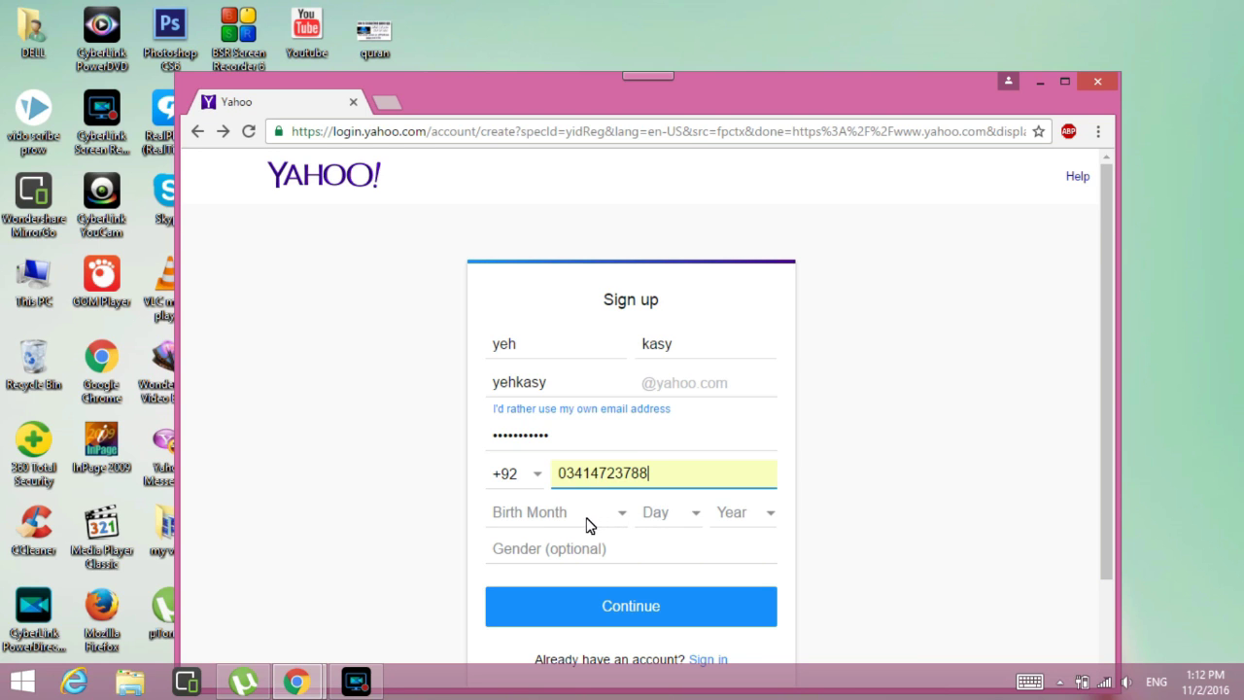
# Step: Set the birth month to March and the birth day to 25
pyautogui.click(564, 522)
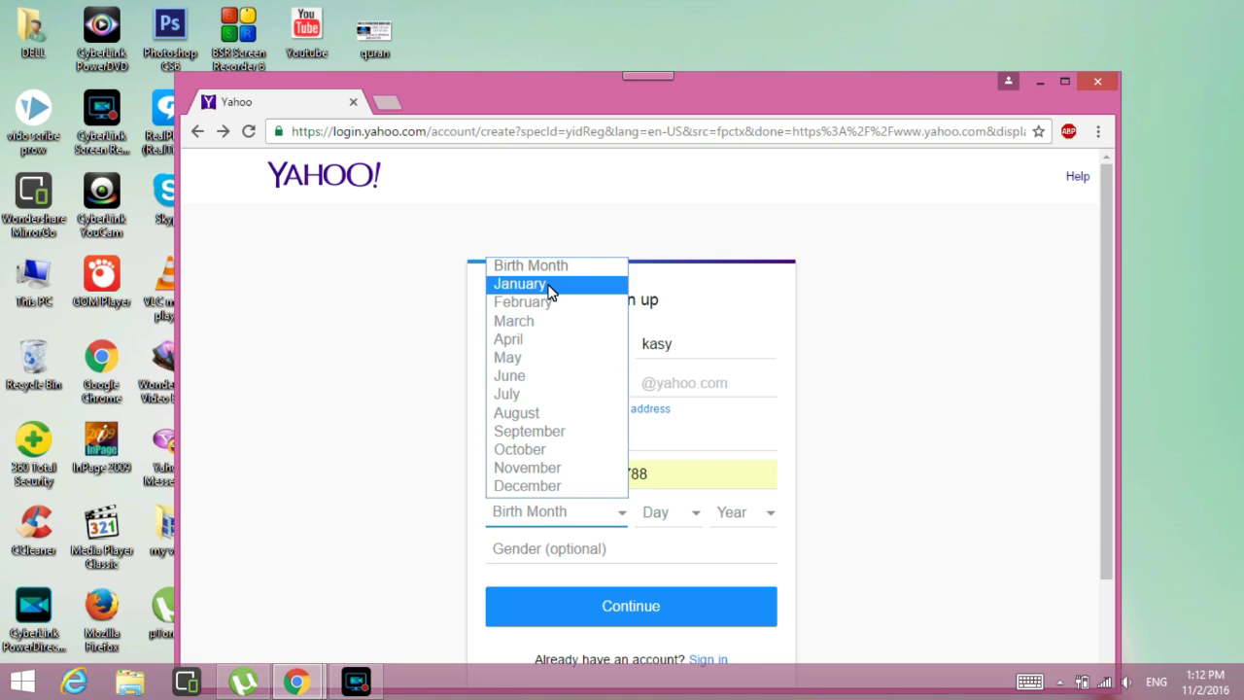
pyautogui.click(541, 324)
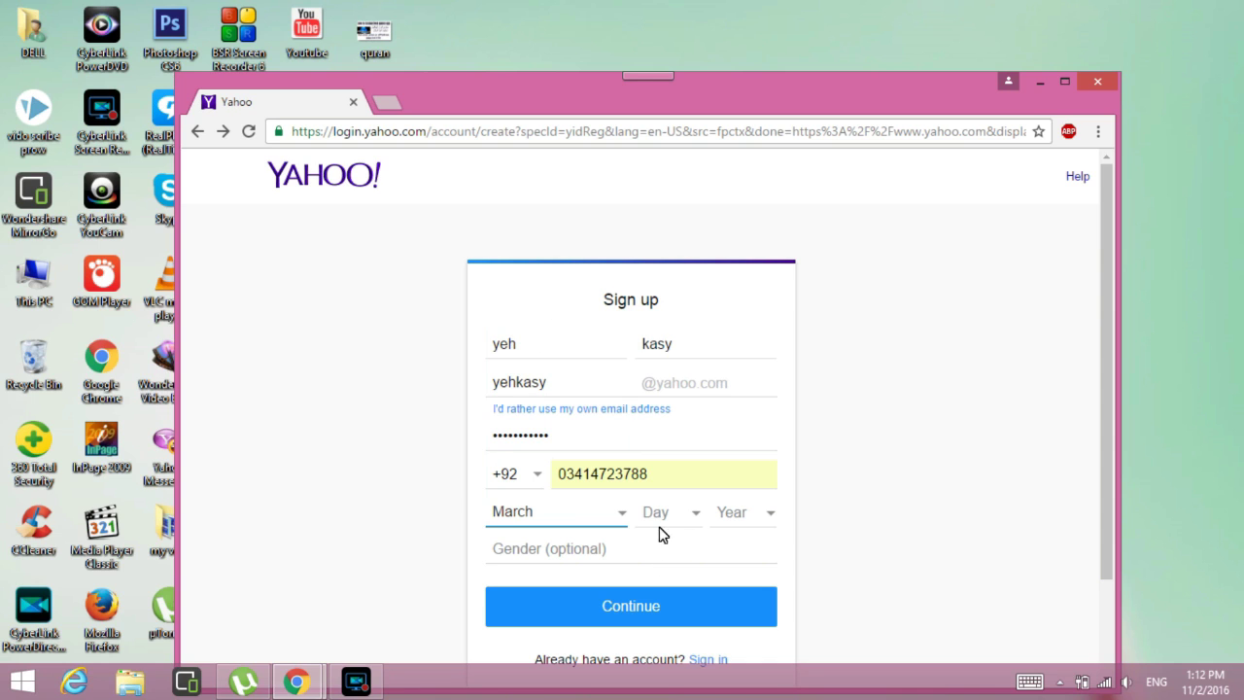
pyautogui.click(667, 516)
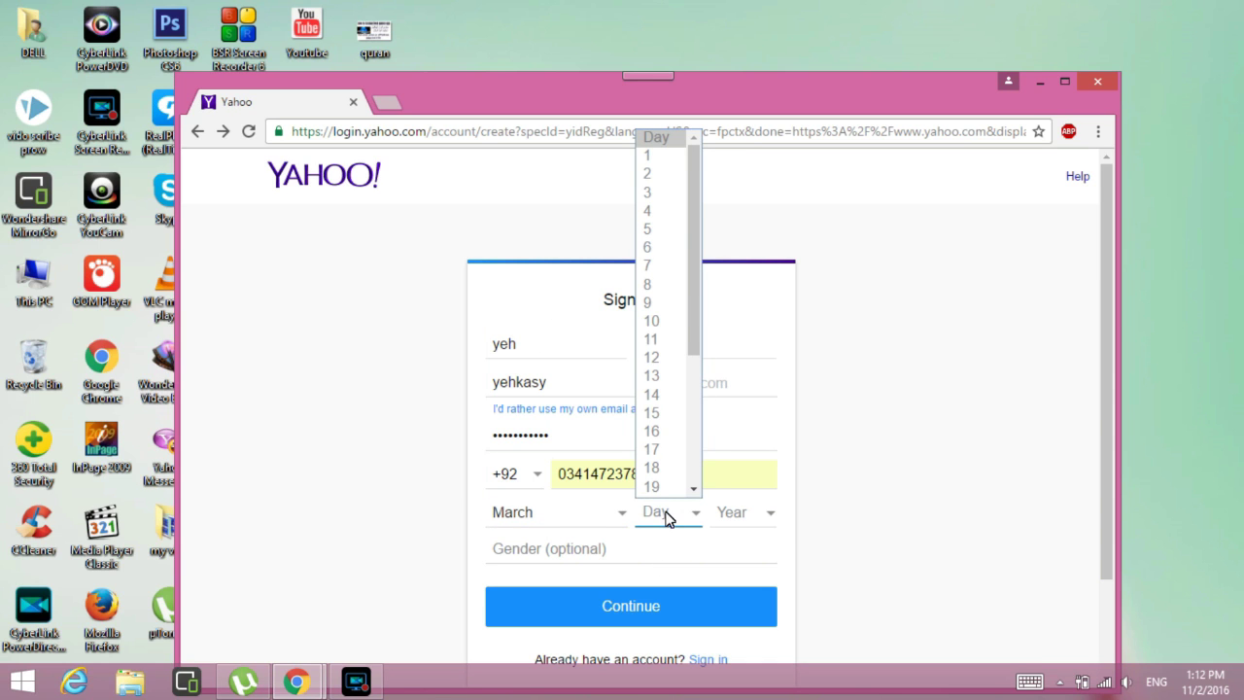
pyautogui.click(694, 489)
pyautogui.click(694, 489)
pyautogui.click(694, 490)
pyautogui.click(667, 447)
# Step: Set the birth year to 1984 and the gender to Male
pyautogui.click(759, 519)
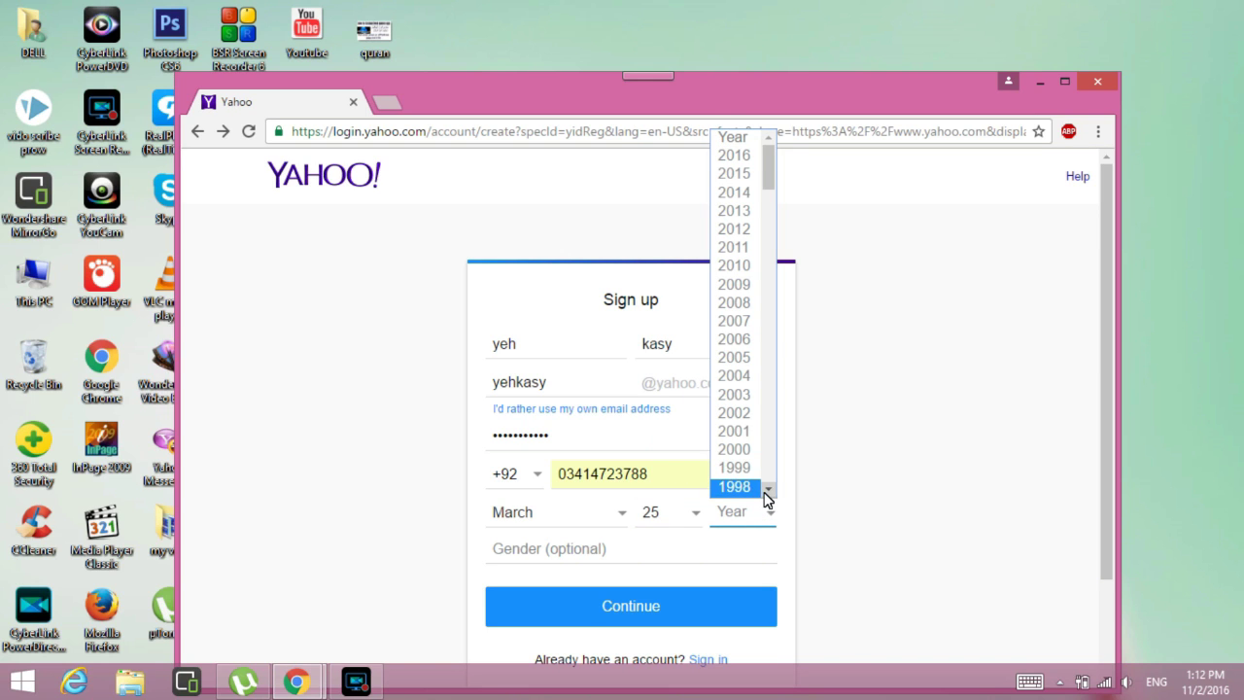
pyautogui.click(763, 493)
pyautogui.click(765, 495)
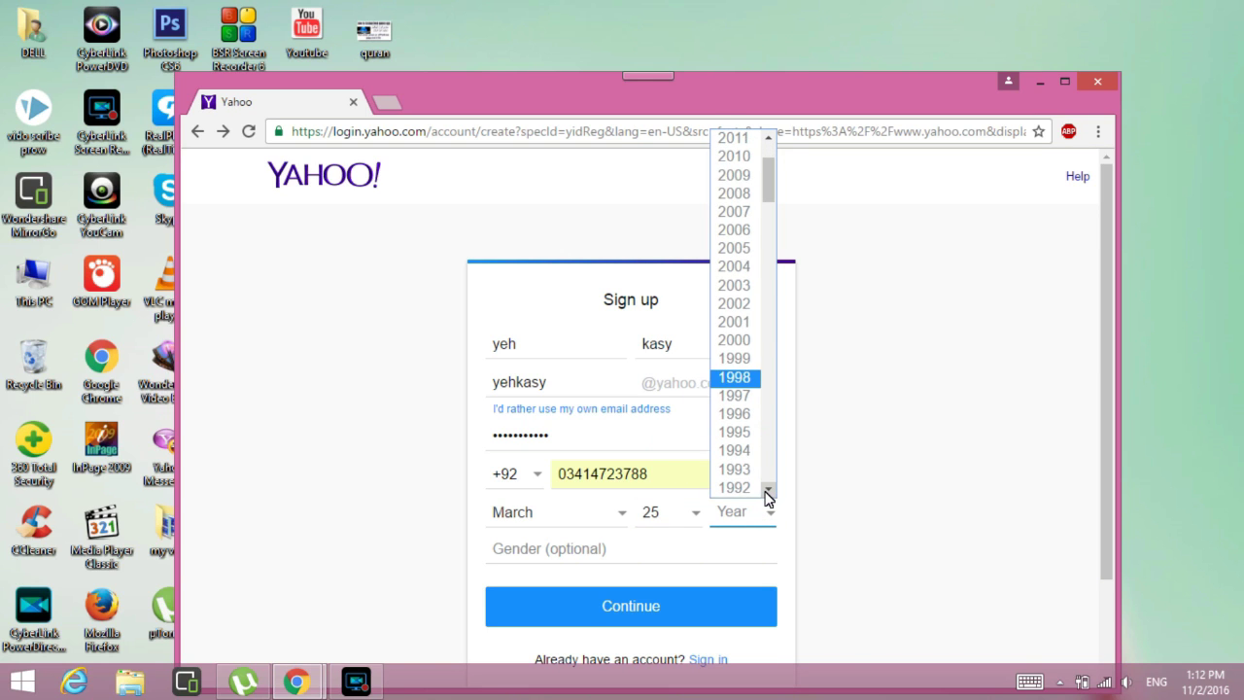
pyautogui.click(768, 494)
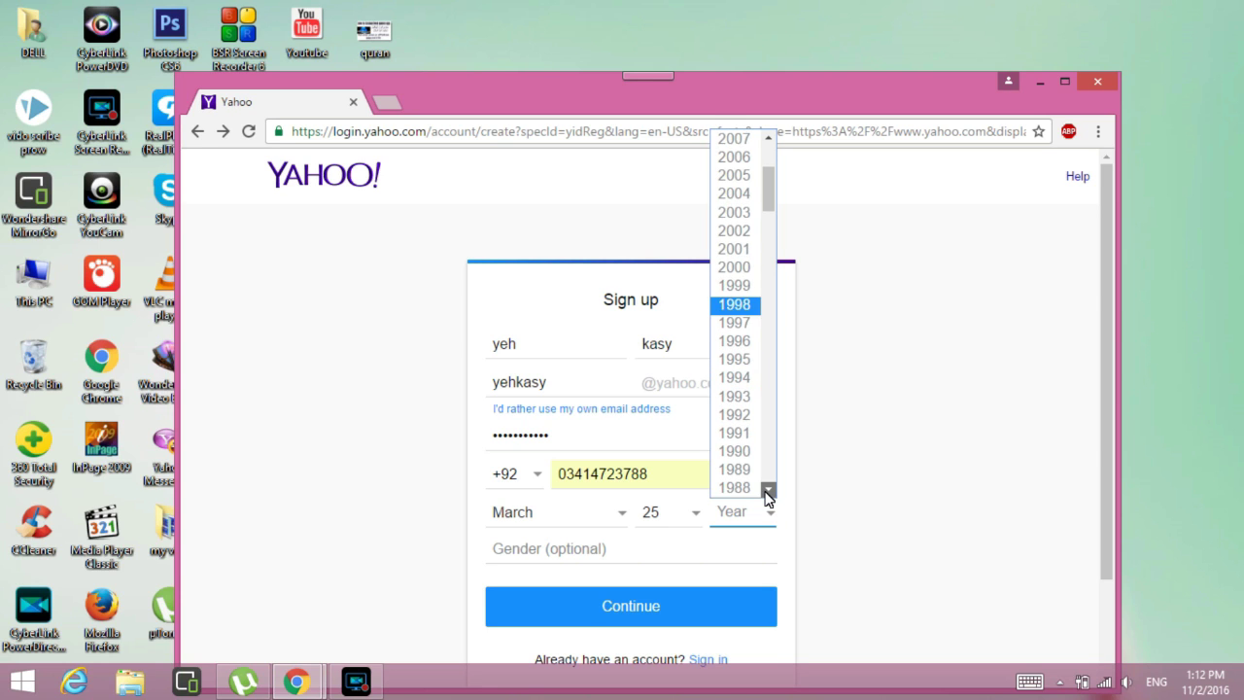
pyautogui.click(768, 494)
pyautogui.click(768, 494)
pyautogui.click(768, 494)
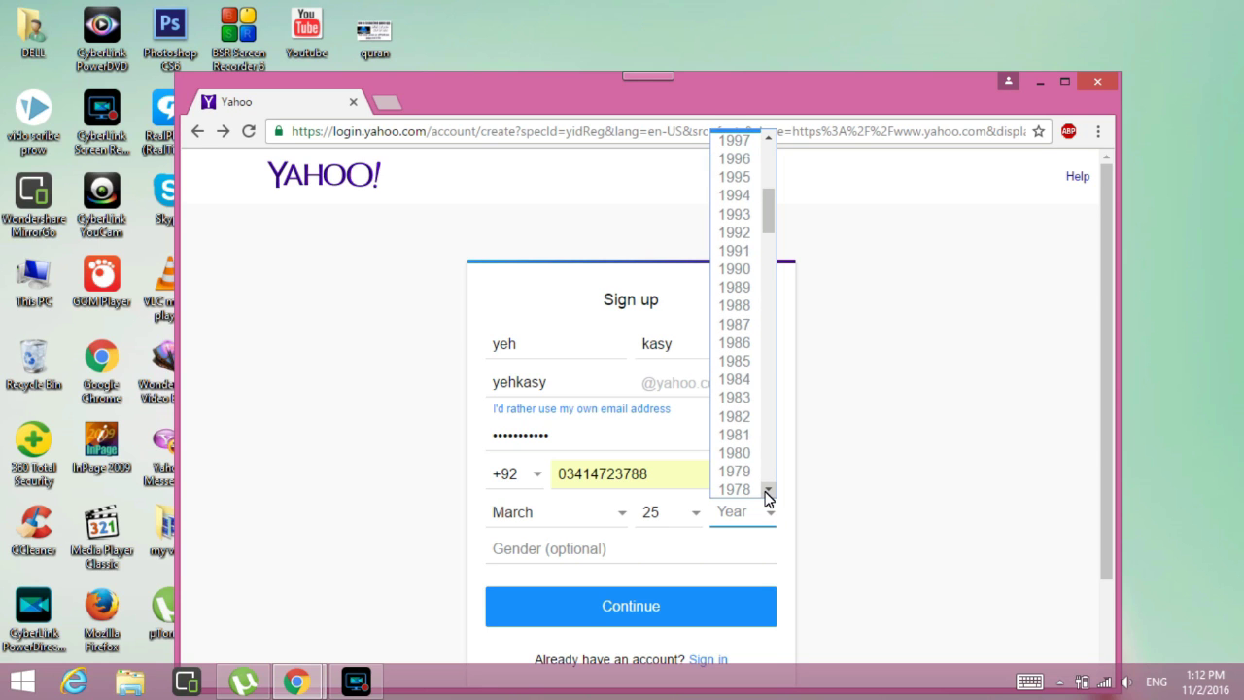
pyautogui.click(751, 381)
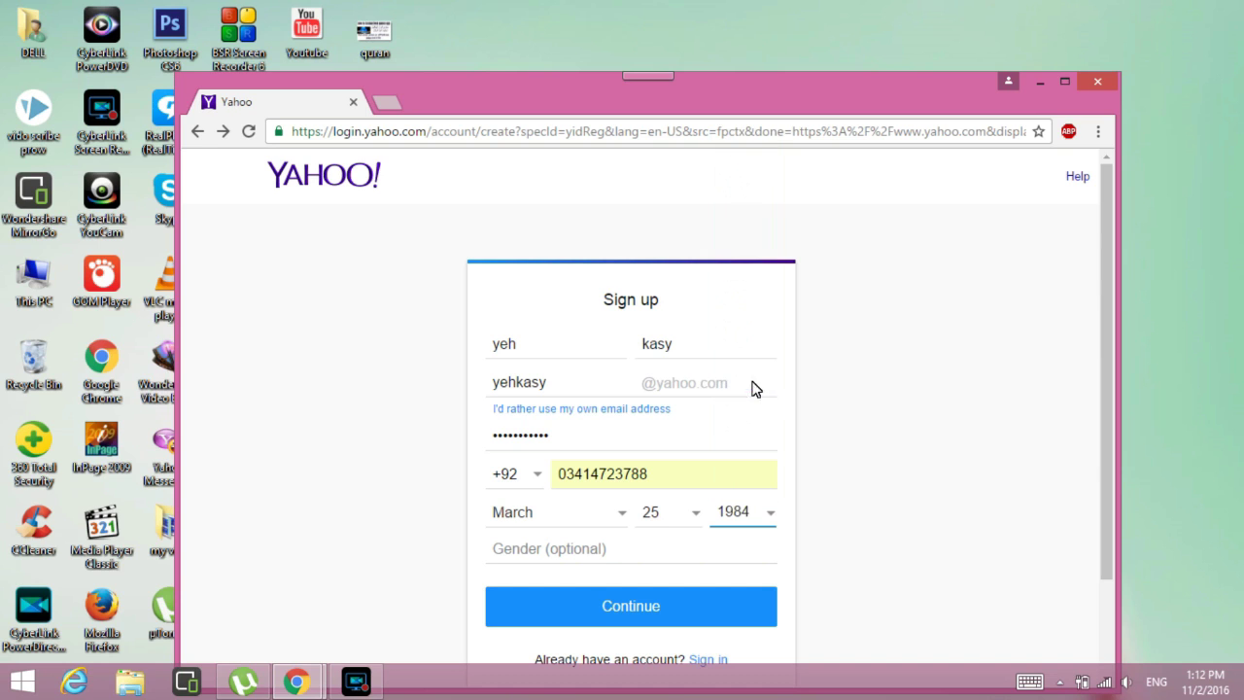
pyautogui.click(580, 554)
pyautogui.click(547, 599)
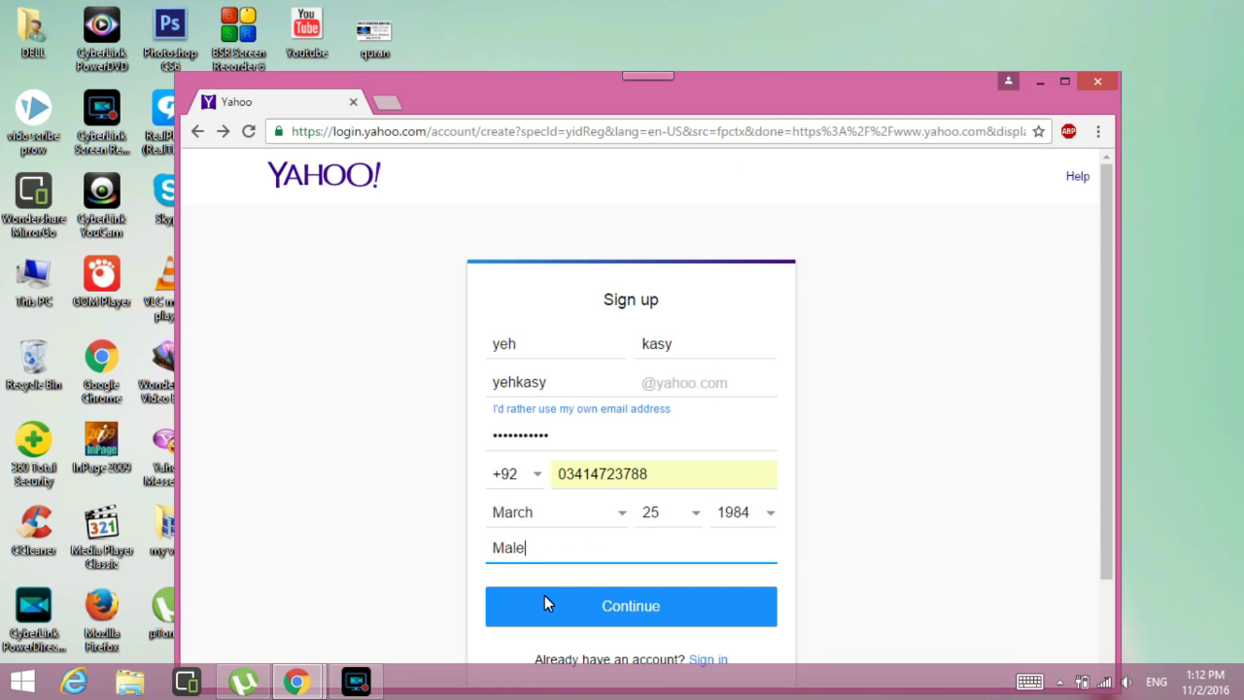
# Step: Submit the sign-up form and have the Account Key sent by text
pyautogui.click(611, 604)
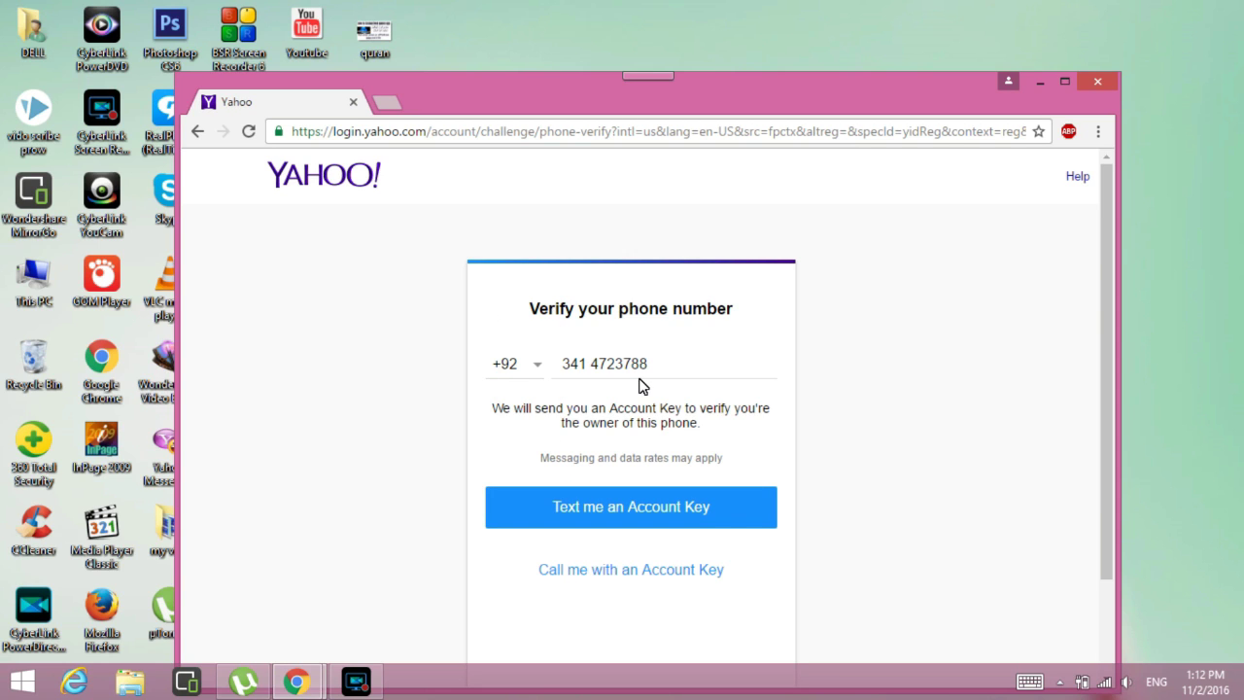
pyautogui.click(622, 522)
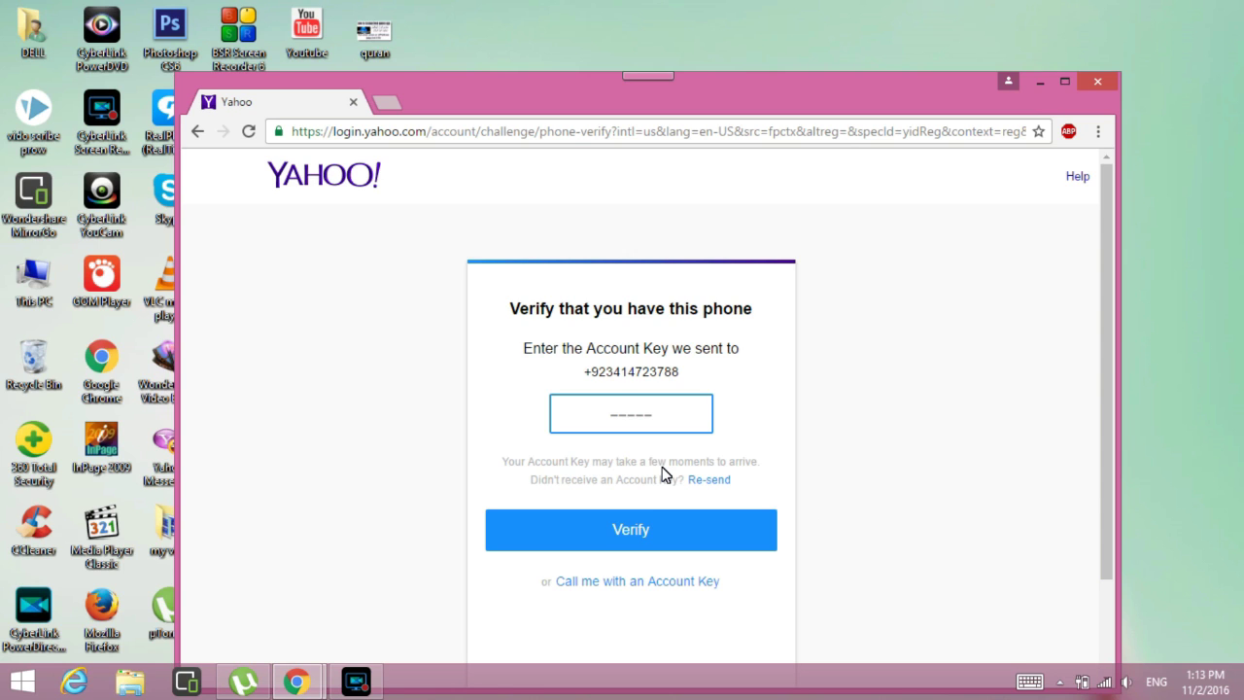
# Step: Re-send the Account Key, enter the texted code and verify it
pyautogui.moveTo(1243, 0)
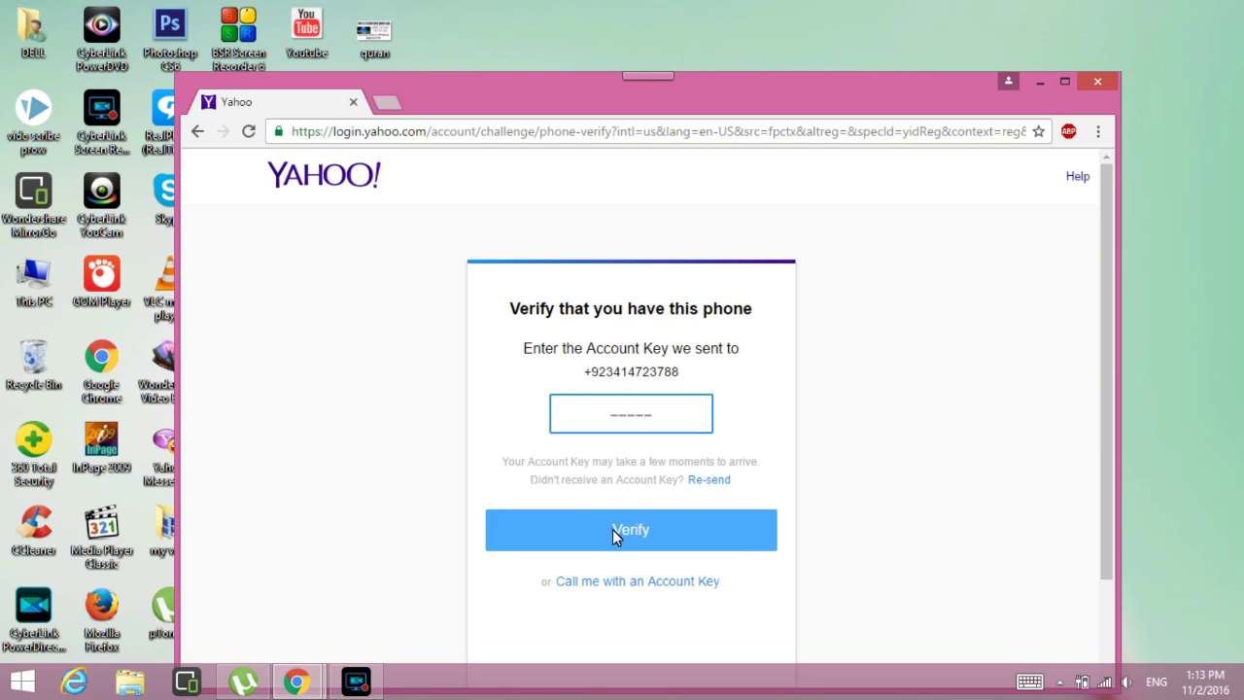
pyautogui.click(709, 483)
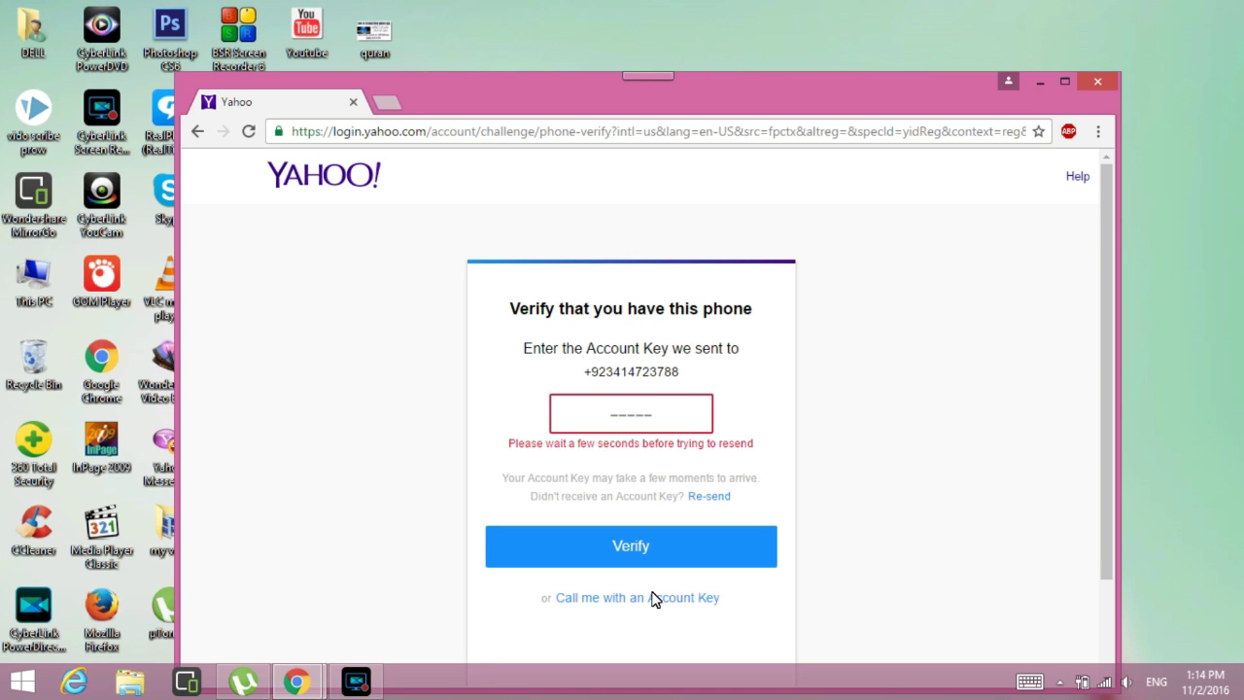
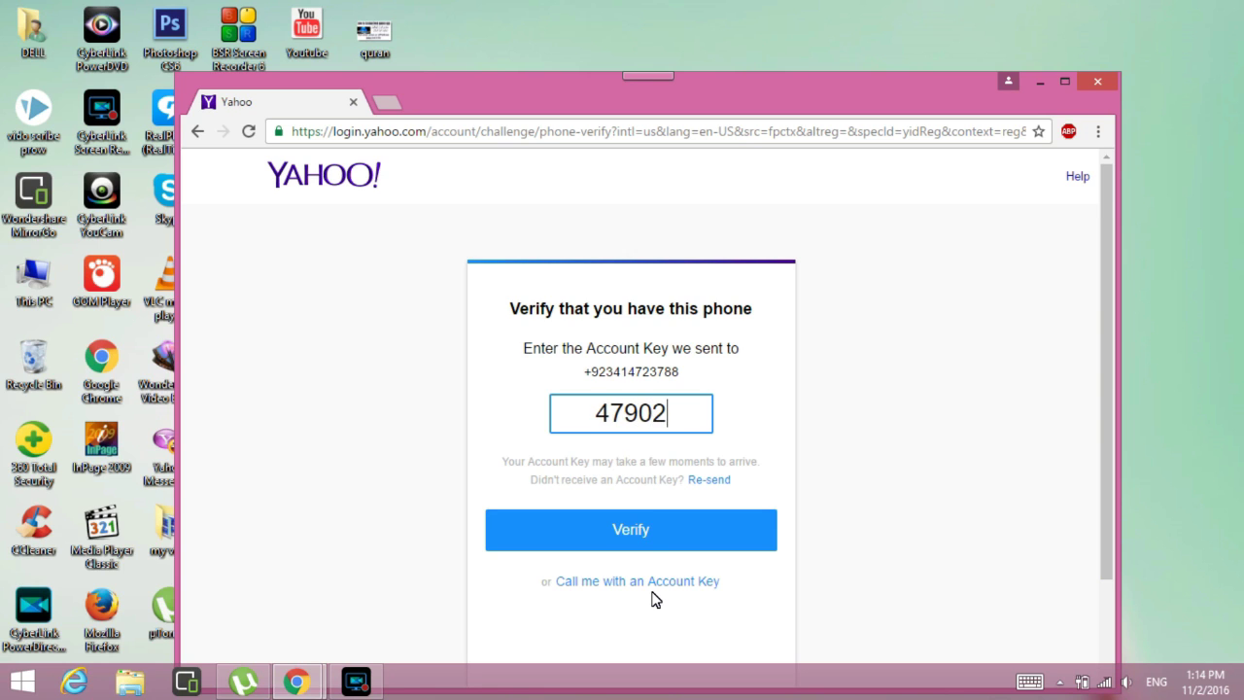
pyautogui.click(653, 542)
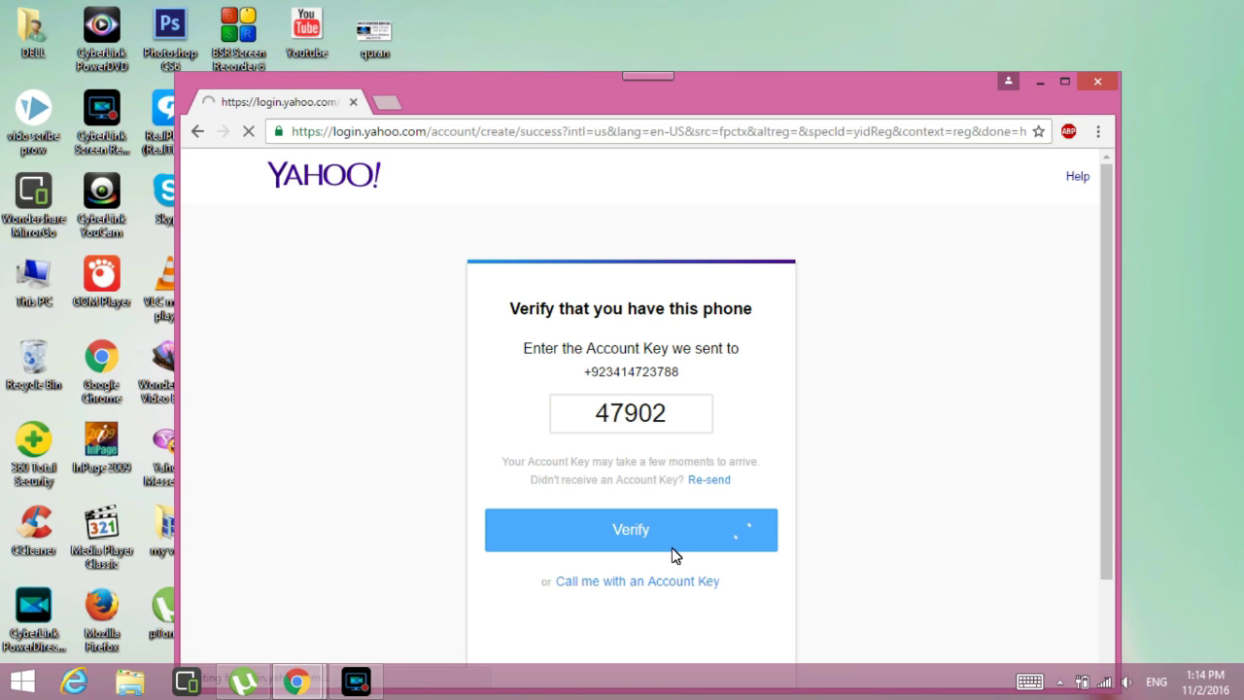
# Step: Continue past the Congratulations page with 'Let's get started' to the Yahoo homepage
pyautogui.click(672, 547)
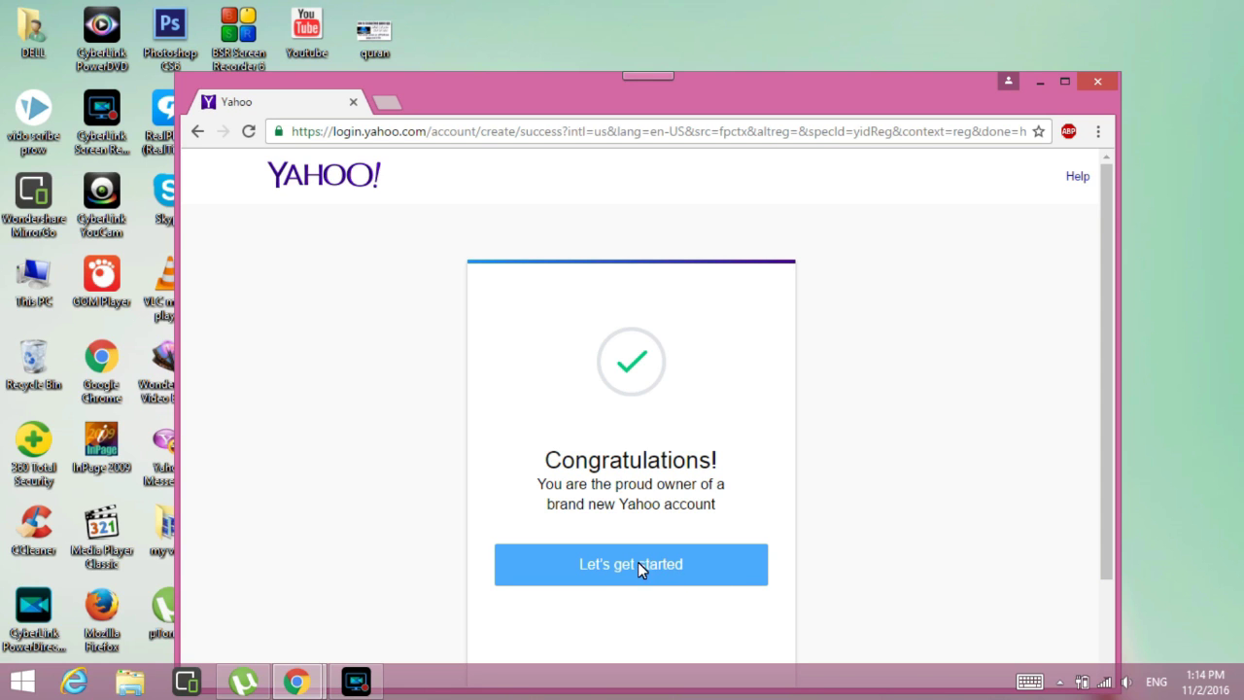
pyautogui.click(637, 573)
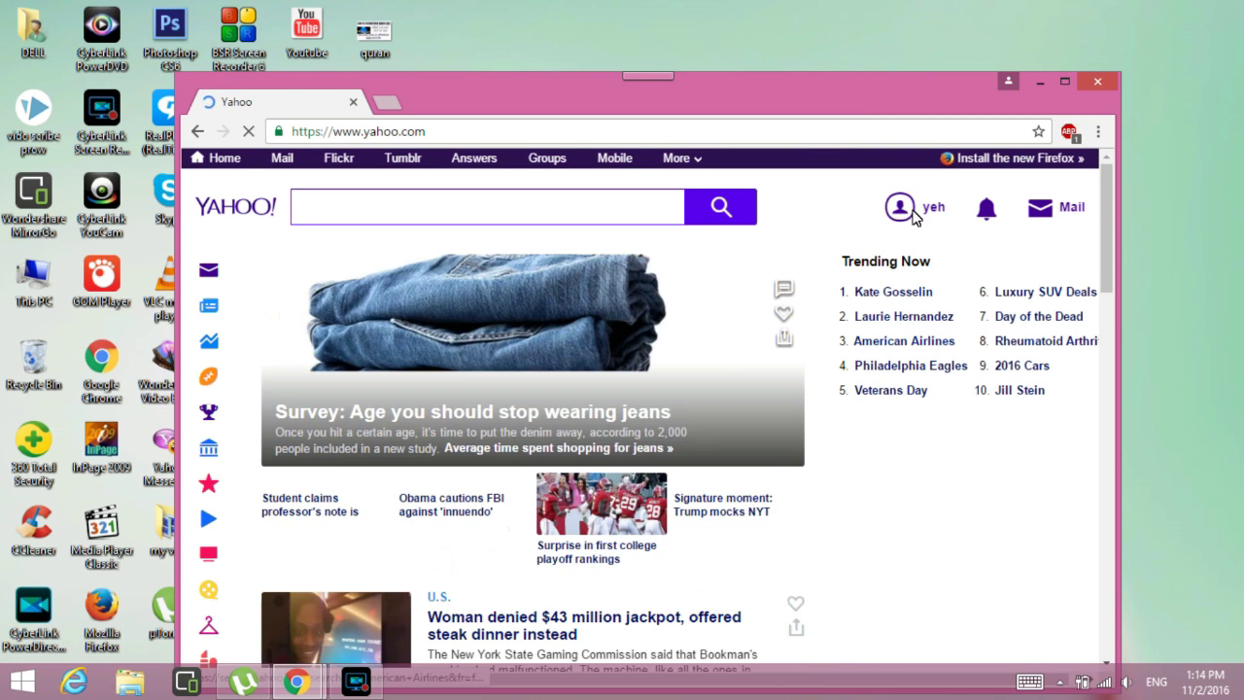
pyautogui.click(913, 215)
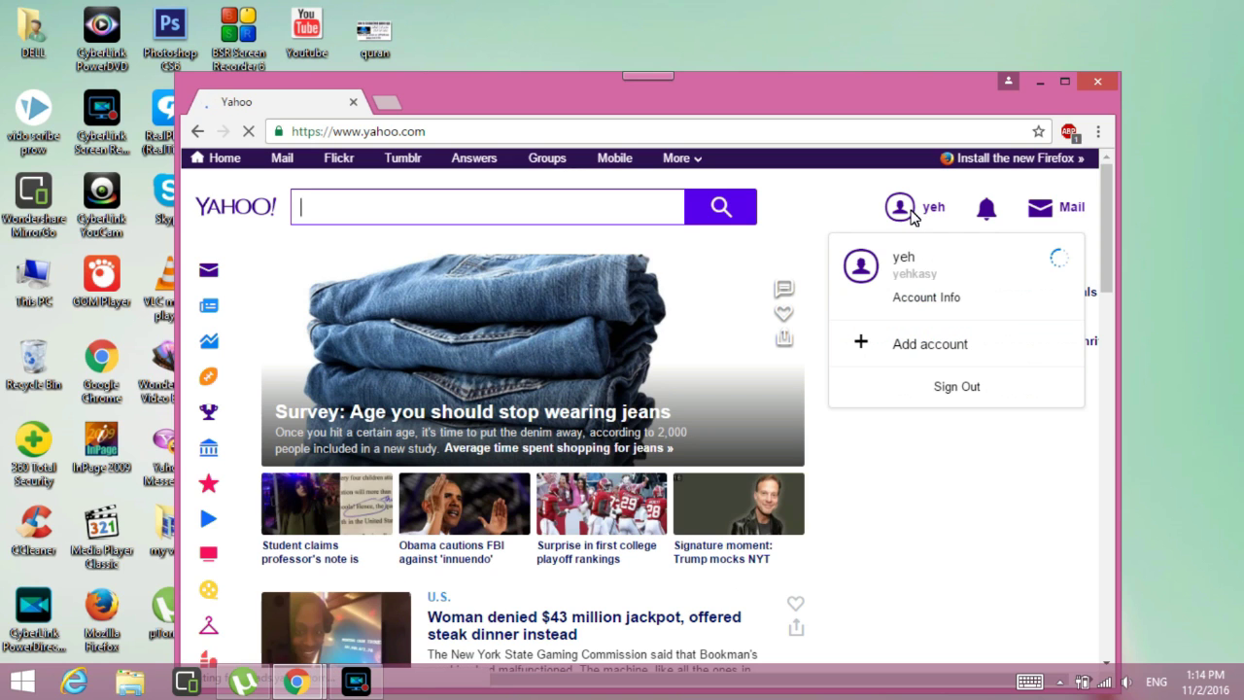
pyautogui.click(914, 216)
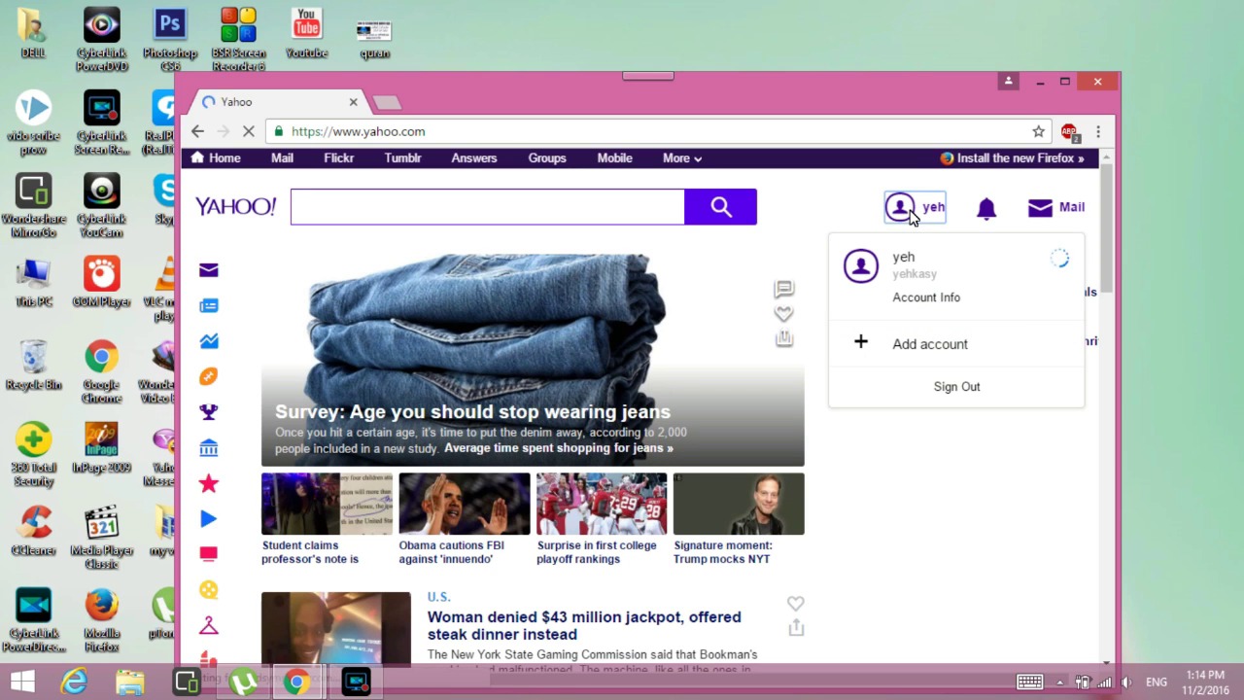